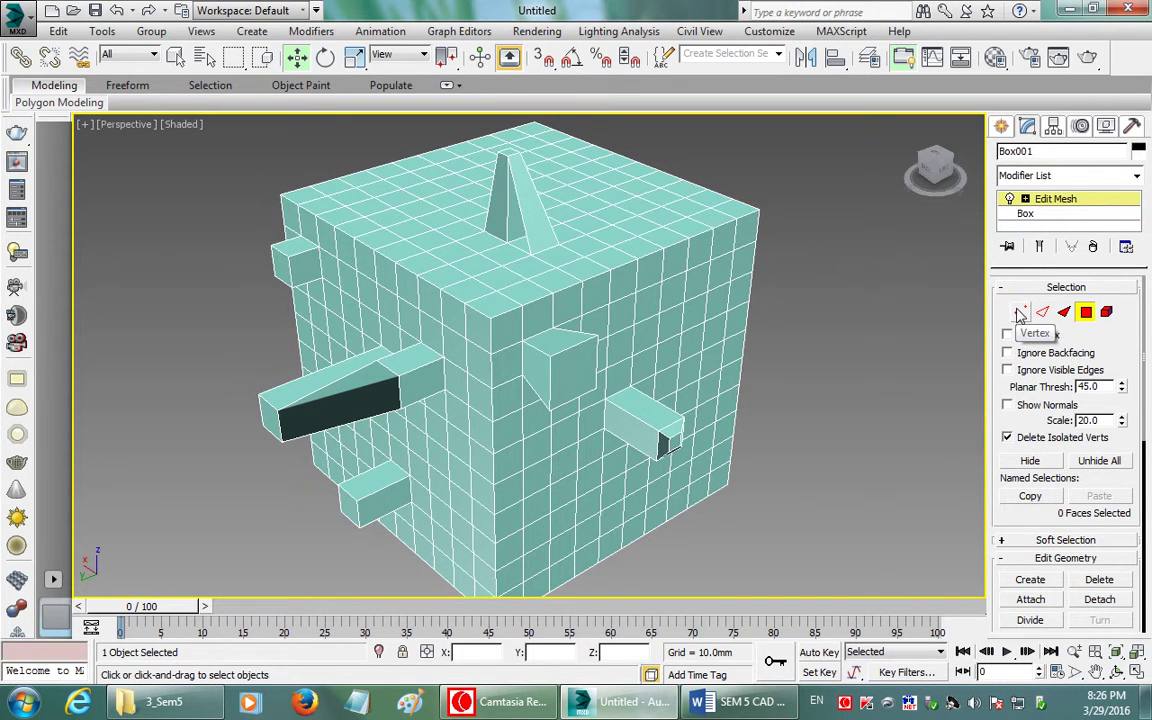
- Enter Edit Mesh vertex level and pick a vertex near the box's top-right corner
click(1020, 313)
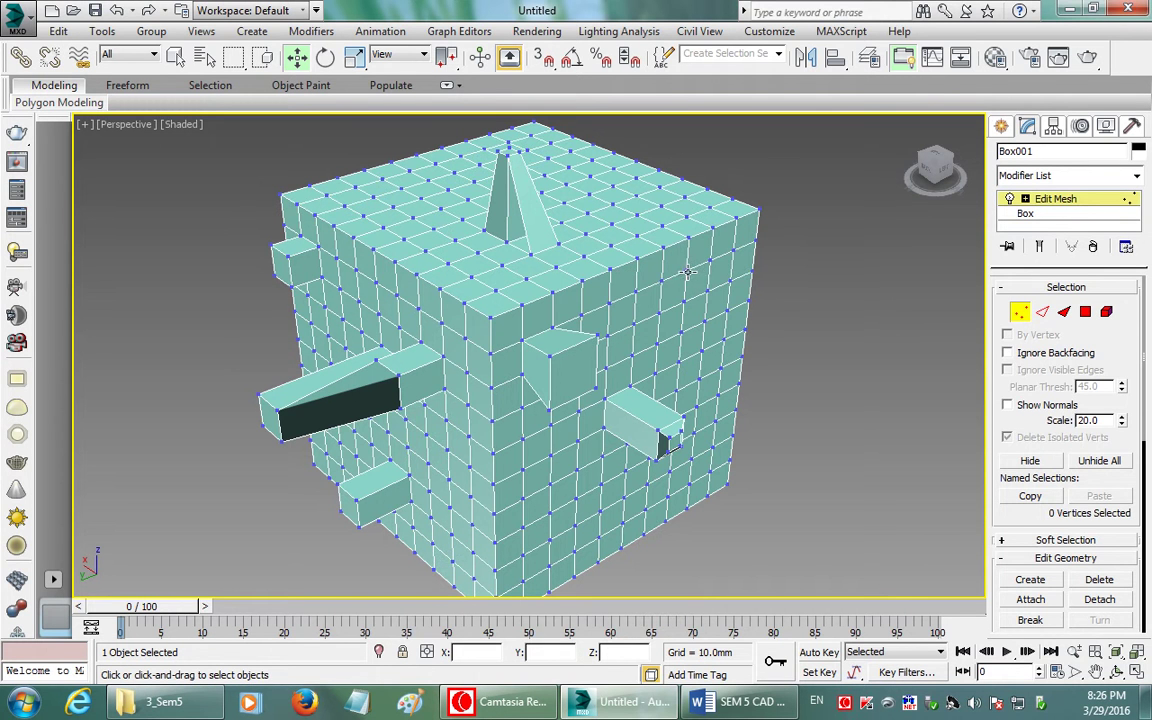
click(687, 271)
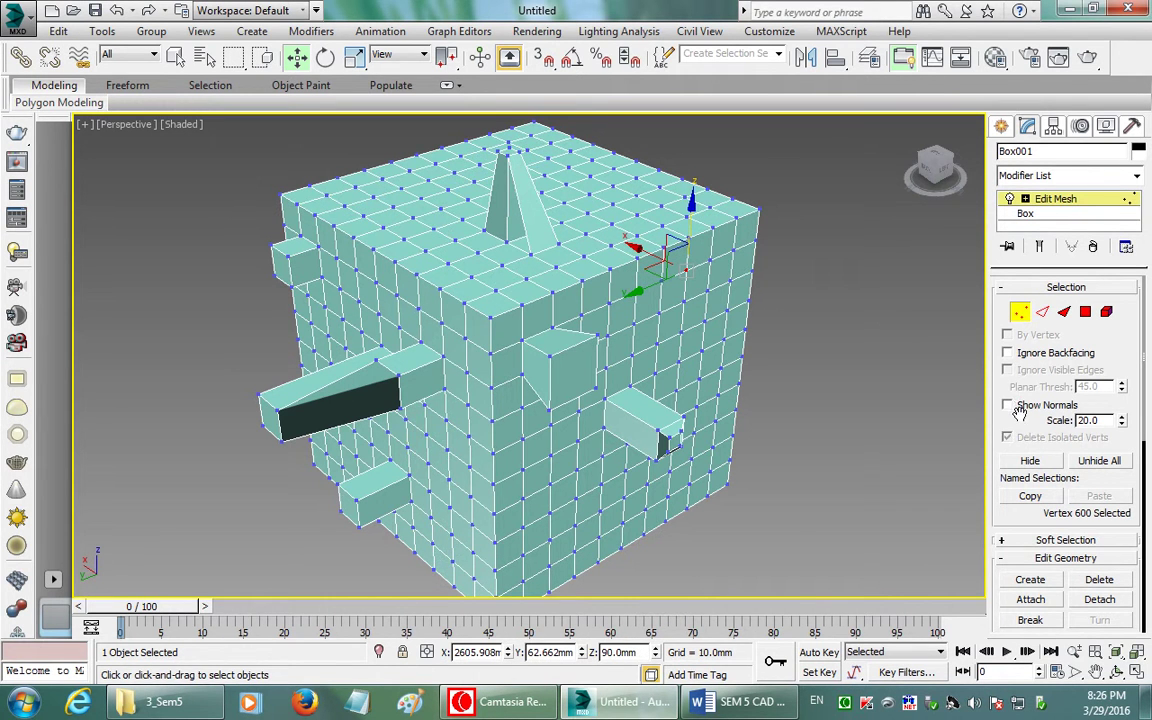
click(1050, 288)
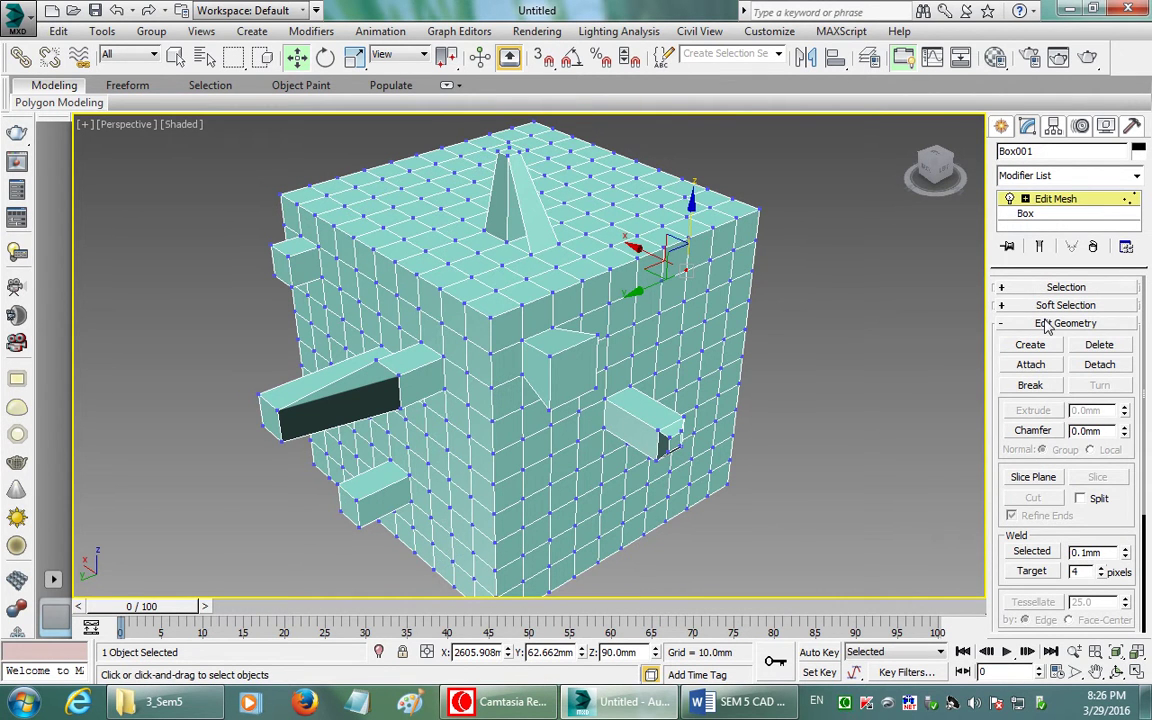
- Bulge the top-right corner outward with soft selection at 54.4mm falloff, then turn soft selection off
click(1046, 324)
click(1065, 305)
click(1007, 326)
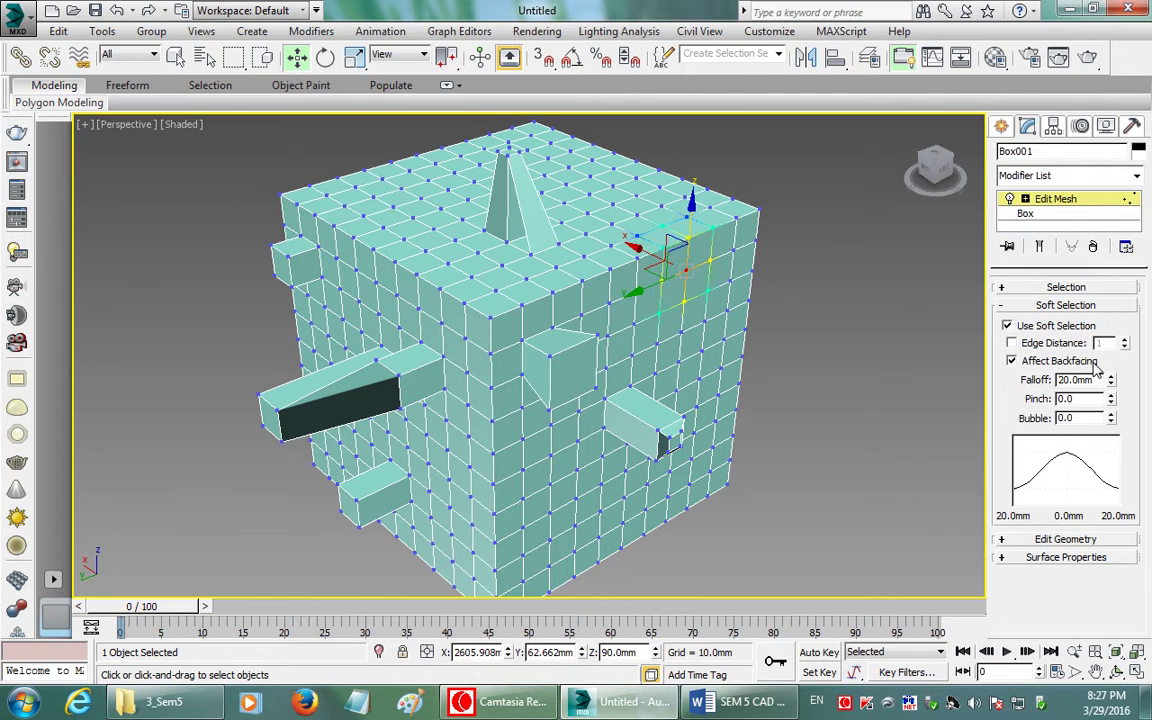
drag(600, 236, 690, 262)
drag(1110, 380, 1115, 228)
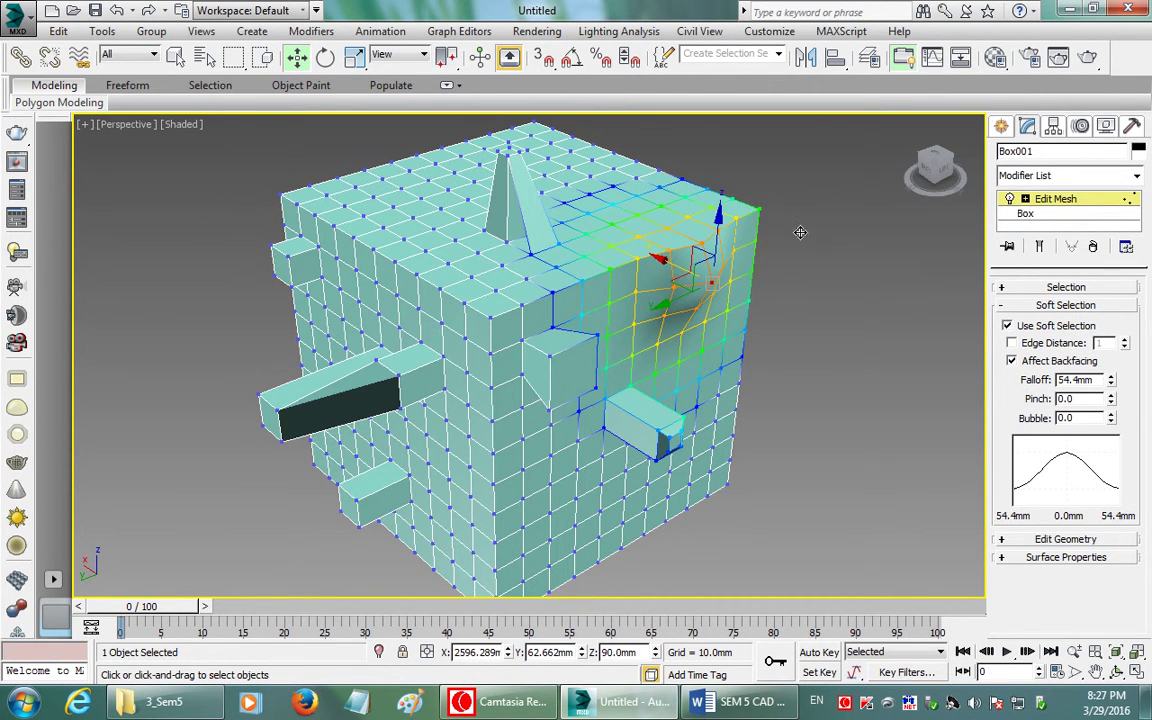
mouse_move(600, 237)
mouse_down()
mouse_move(603, 221)
mouse_move(585, 214)
mouse_up()
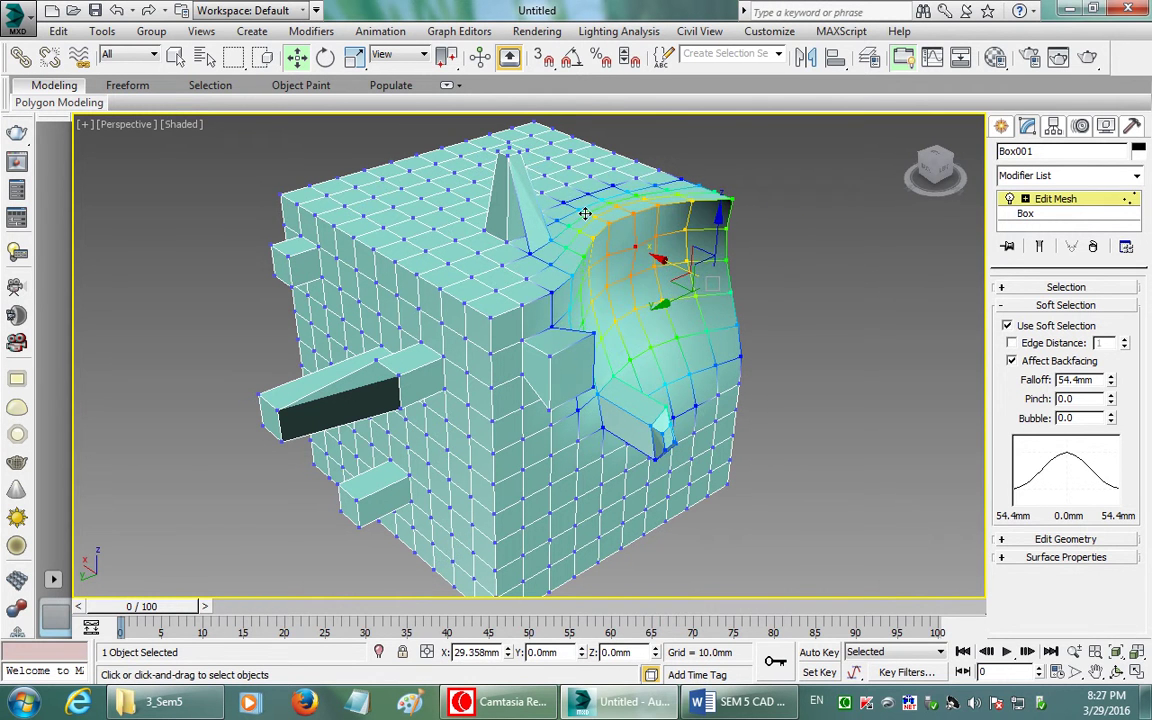
click(630, 218)
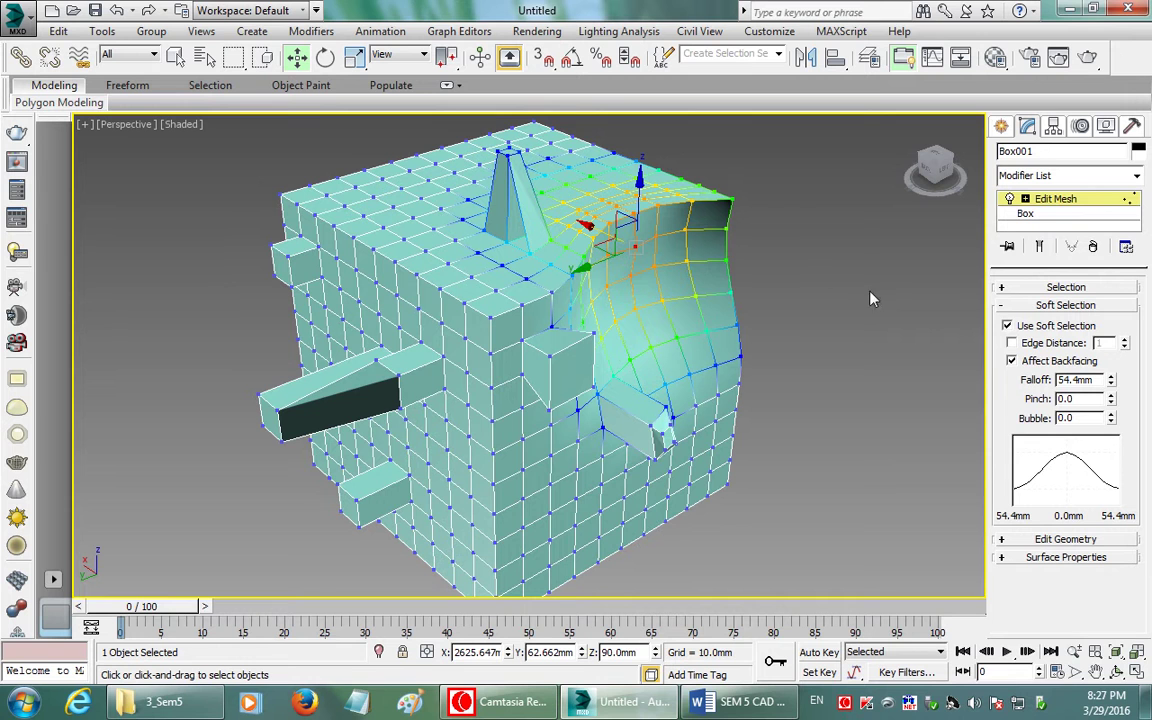
click(1008, 327)
click(1066, 305)
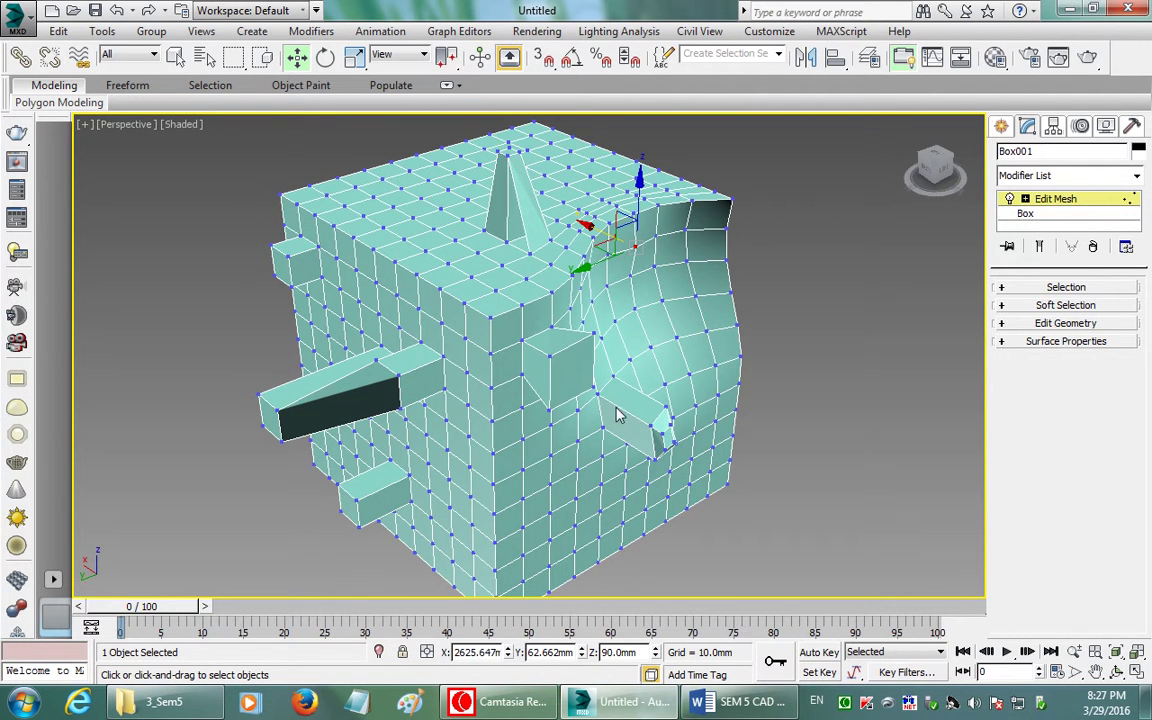
- Zoom in on the box's lower wall and expand the Edit Geometry rollout
scroll(548, 352, up, 3)
scroll(578, 362, up, 3)
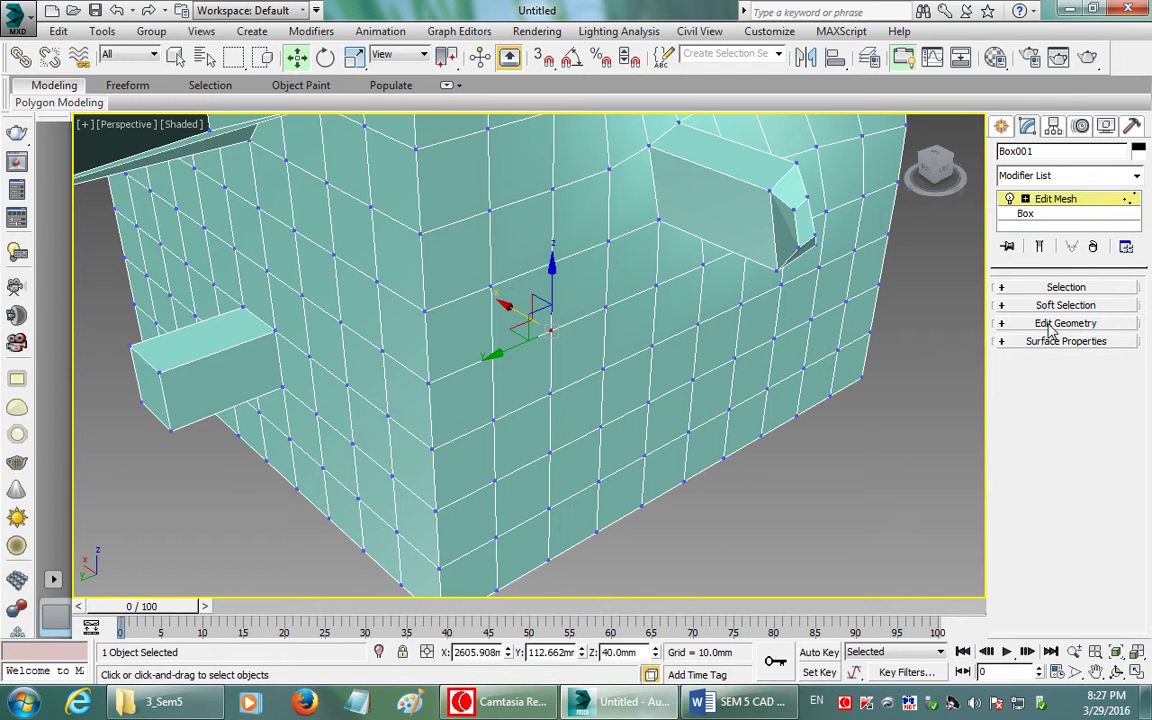
click(1052, 331)
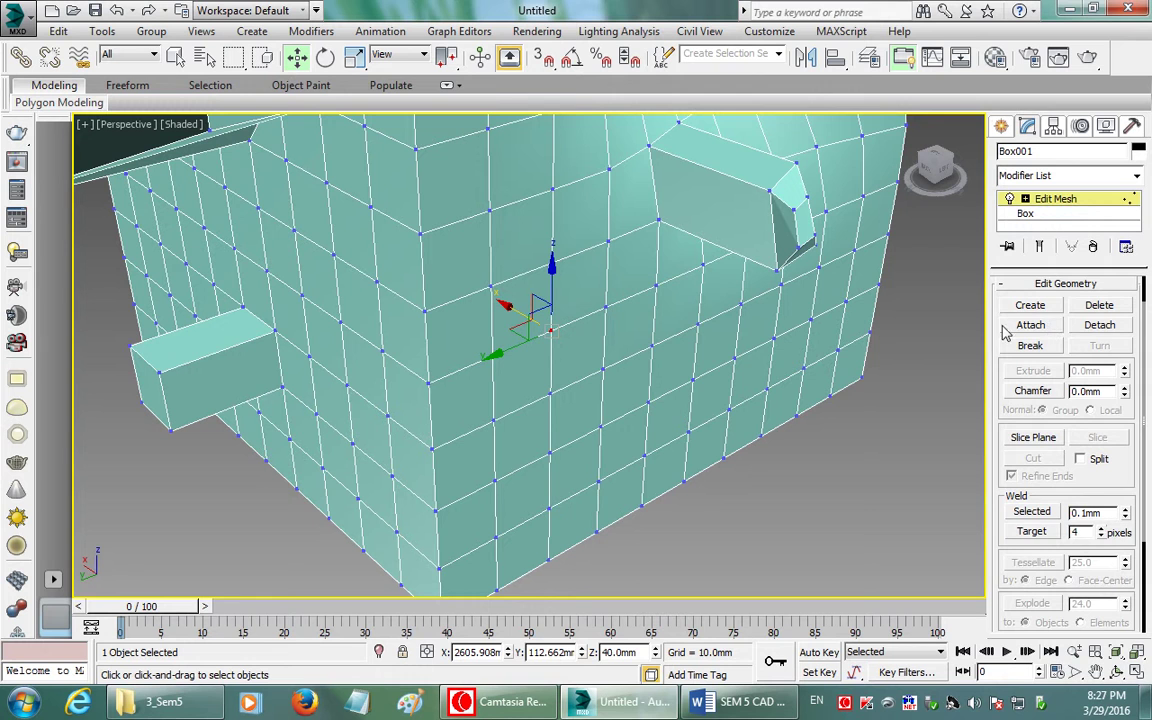
mouse_move(1003, 329)
mouse_down()
mouse_move(995, 343)
mouse_move(1012, 319)
mouse_up()
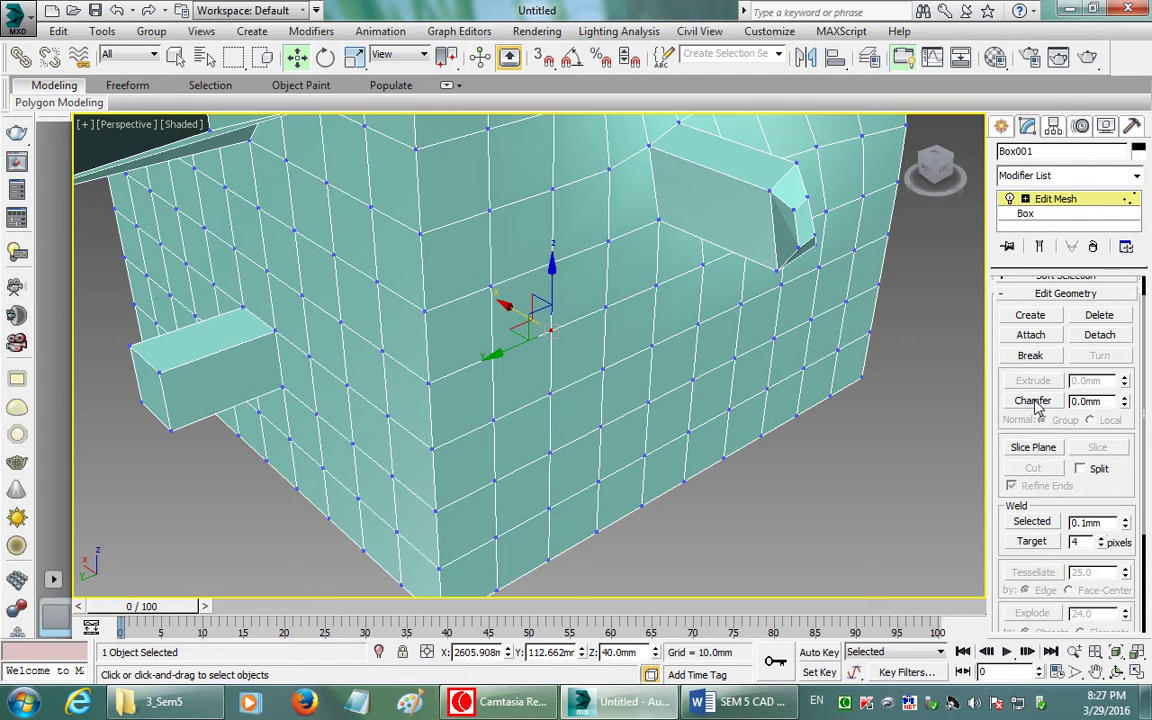
mouse_move(1125, 402)
mouse_down()
mouse_move(1121, 370)
mouse_move(1127, 381)
mouse_up()
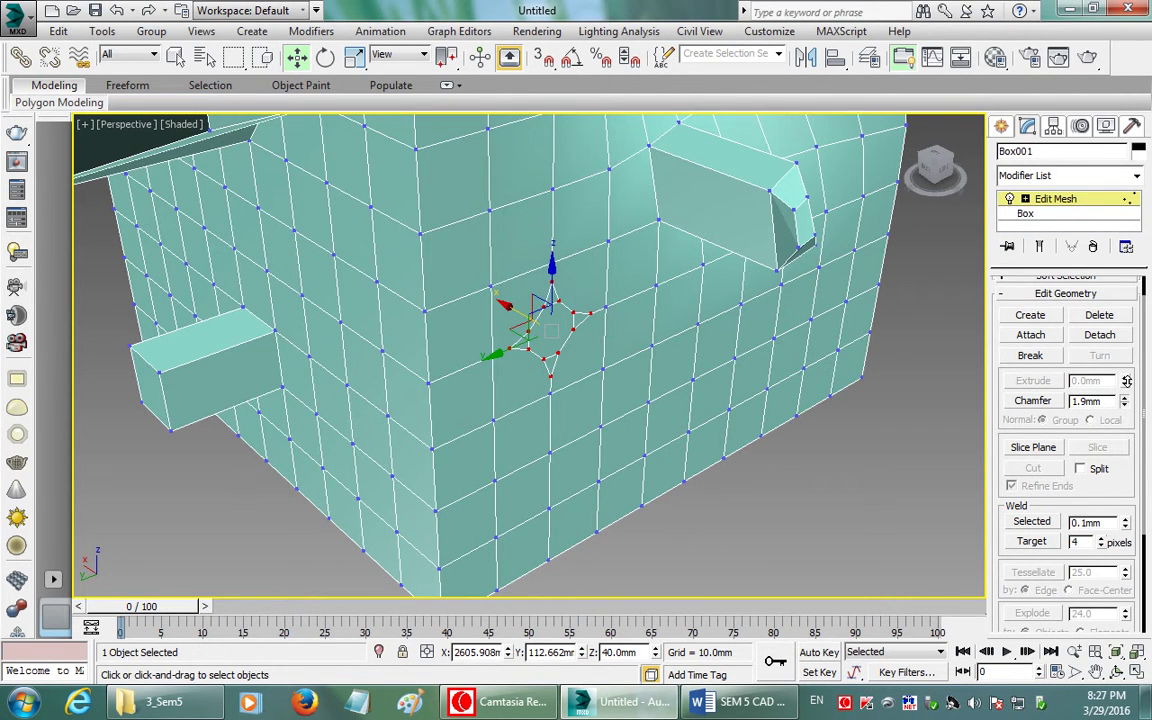
drag(1127, 381, 1124, 392)
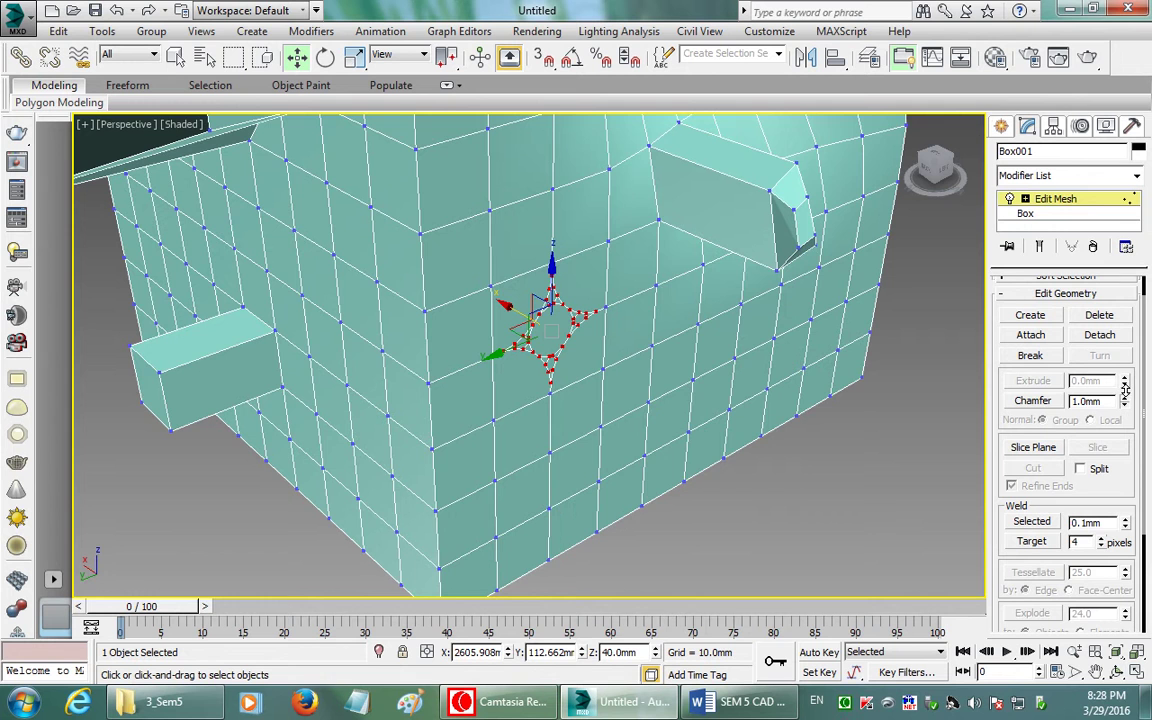
scroll(550, 276, up, 2)
scroll(550, 276, up, 3)
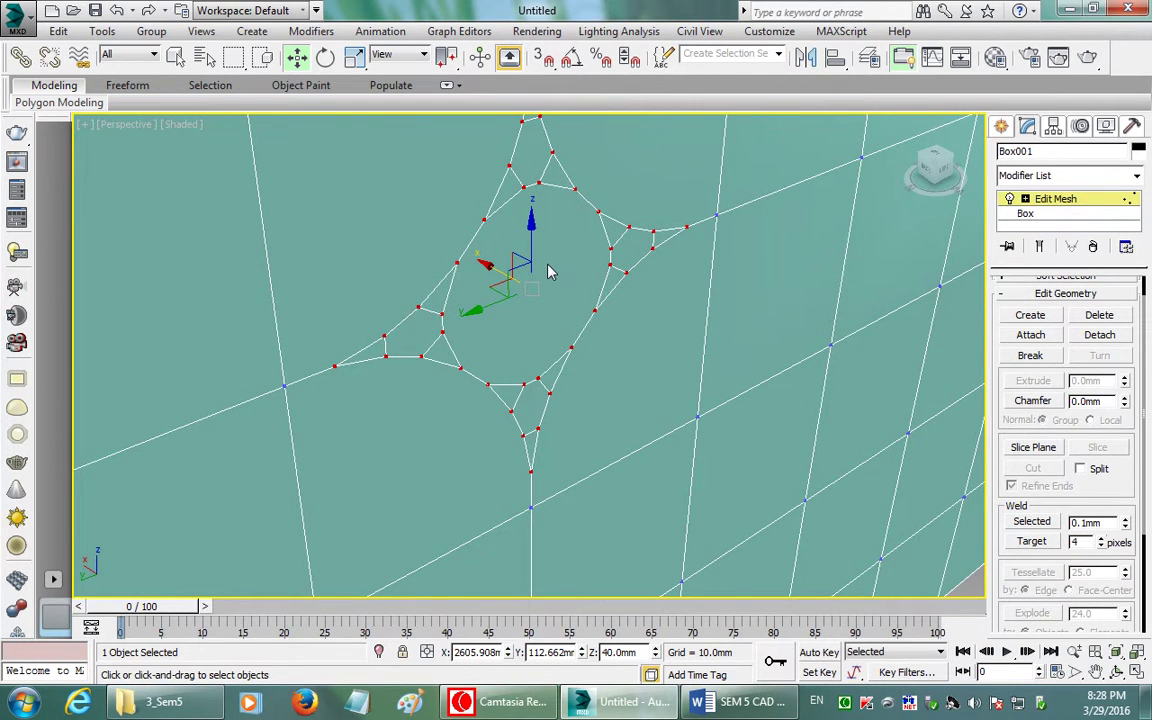
alt+middle_drag(548, 271, 548, 291)
key(ctrl+z)
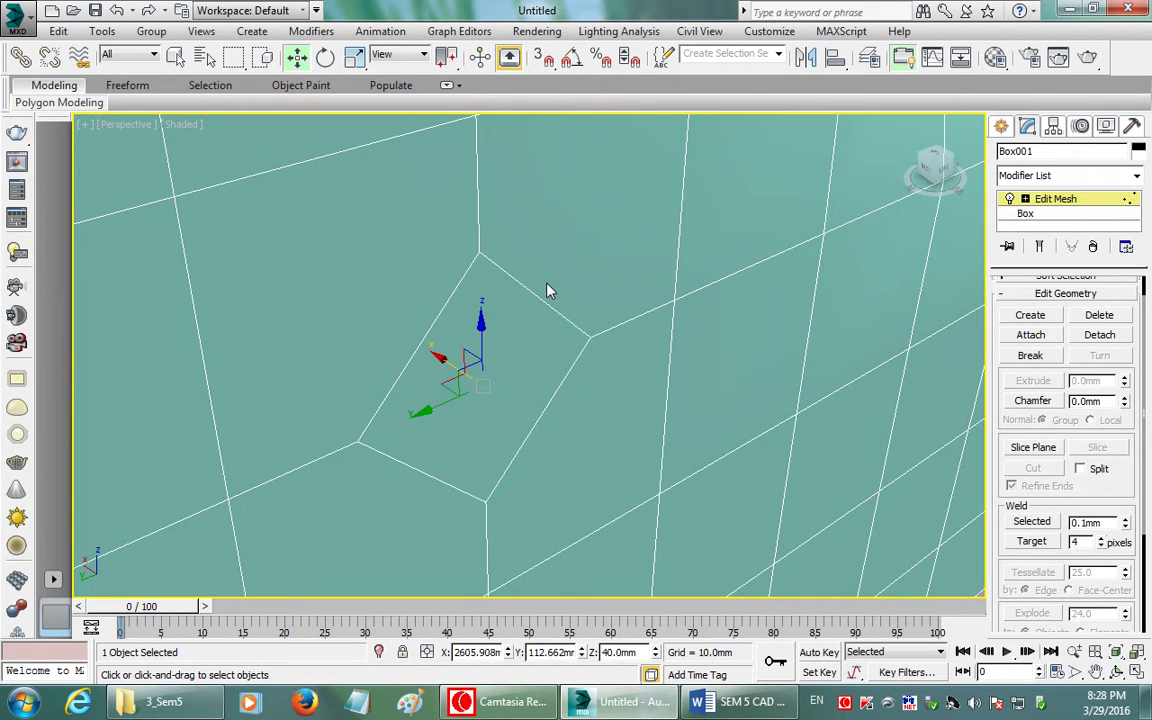
scroll(548, 291, down, 1)
scroll(548, 291, down, 3)
scroll(508, 292, down, 2)
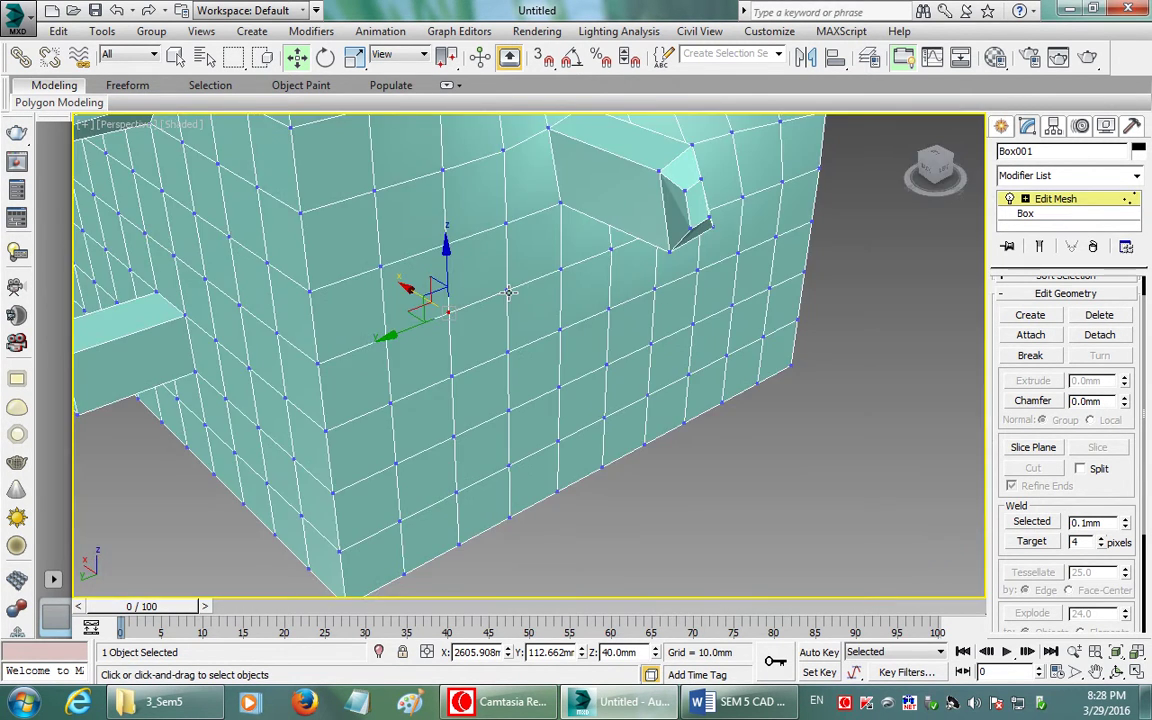
- Add a neighbouring vertex to the selection and chamfer both vertices by 1.2mm
ctrl+click(508, 292)
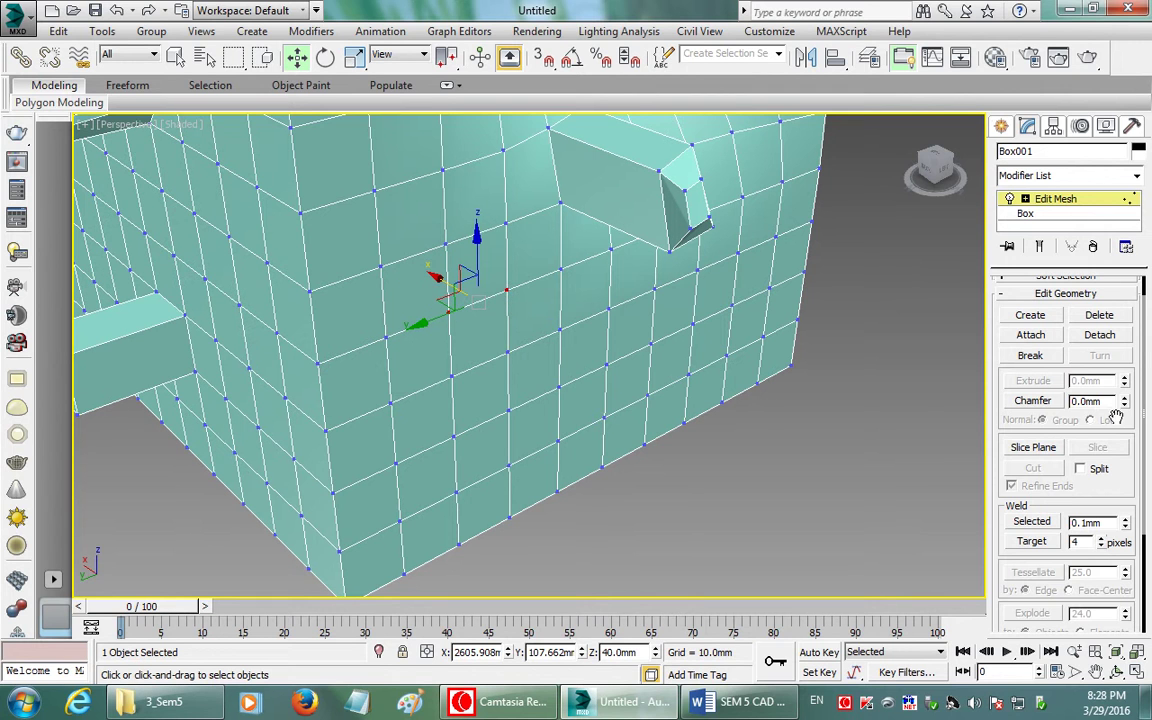
drag(1124, 400, 1127, 373)
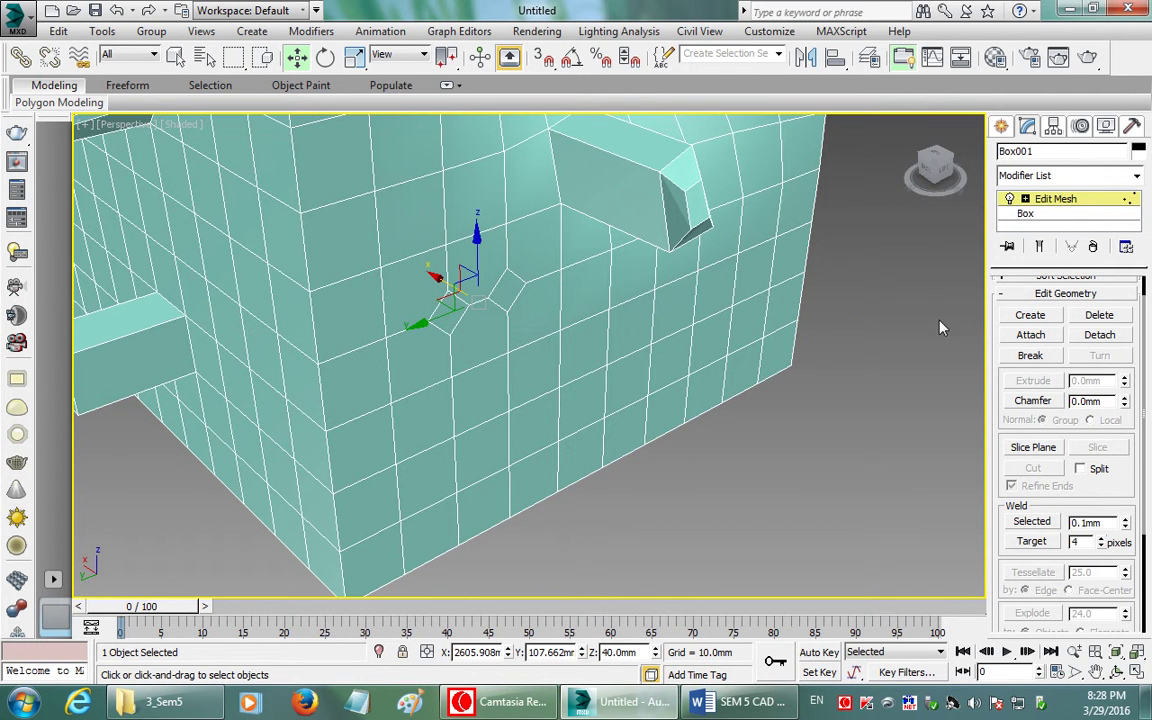
key(1)
mouse_move(604, 291)
middle_down()
mouse_move(600, 344)
mouse_move(617, 387)
mouse_move(519, 405)
middle_up()
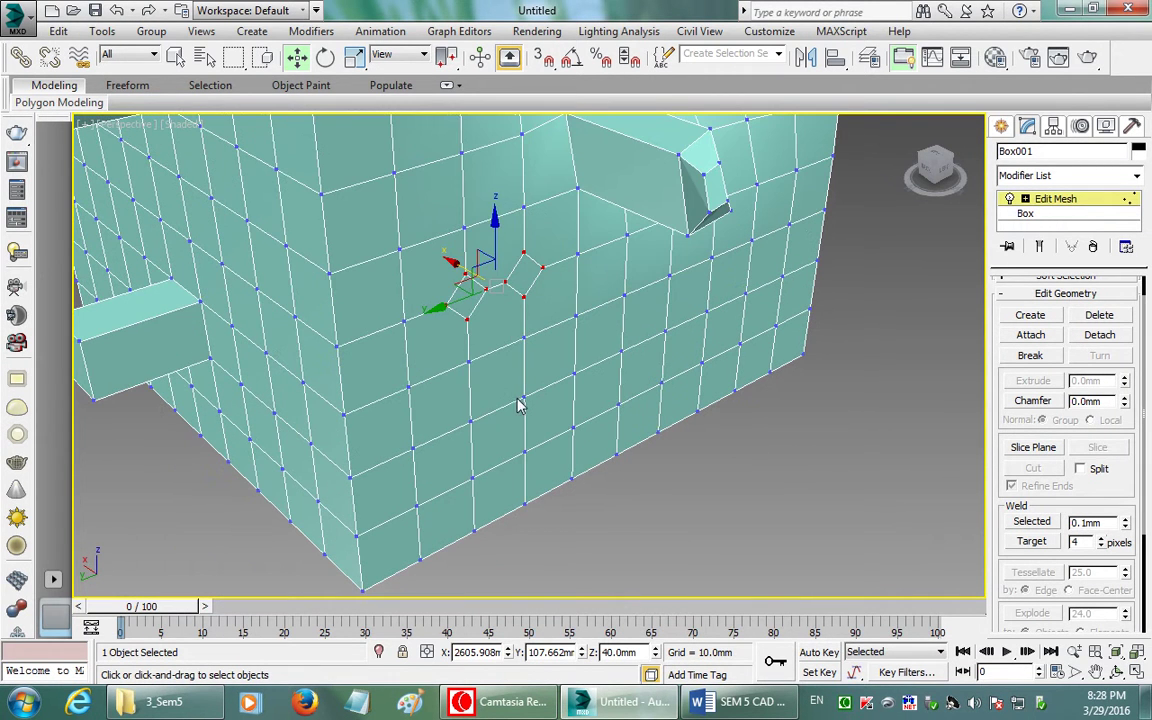
- Select a single vertex lower on the wall and orbit and zoom to inspect the chamfer rings
click(522, 398)
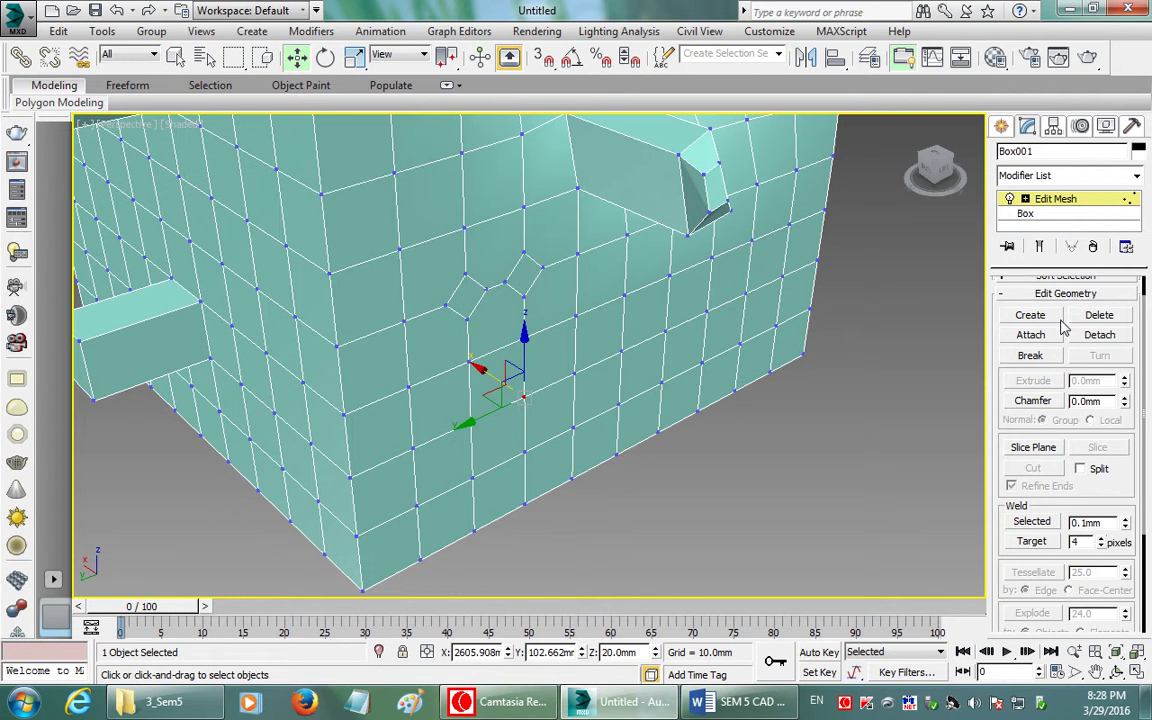
alt+middle_drag(578, 342, 515, 296)
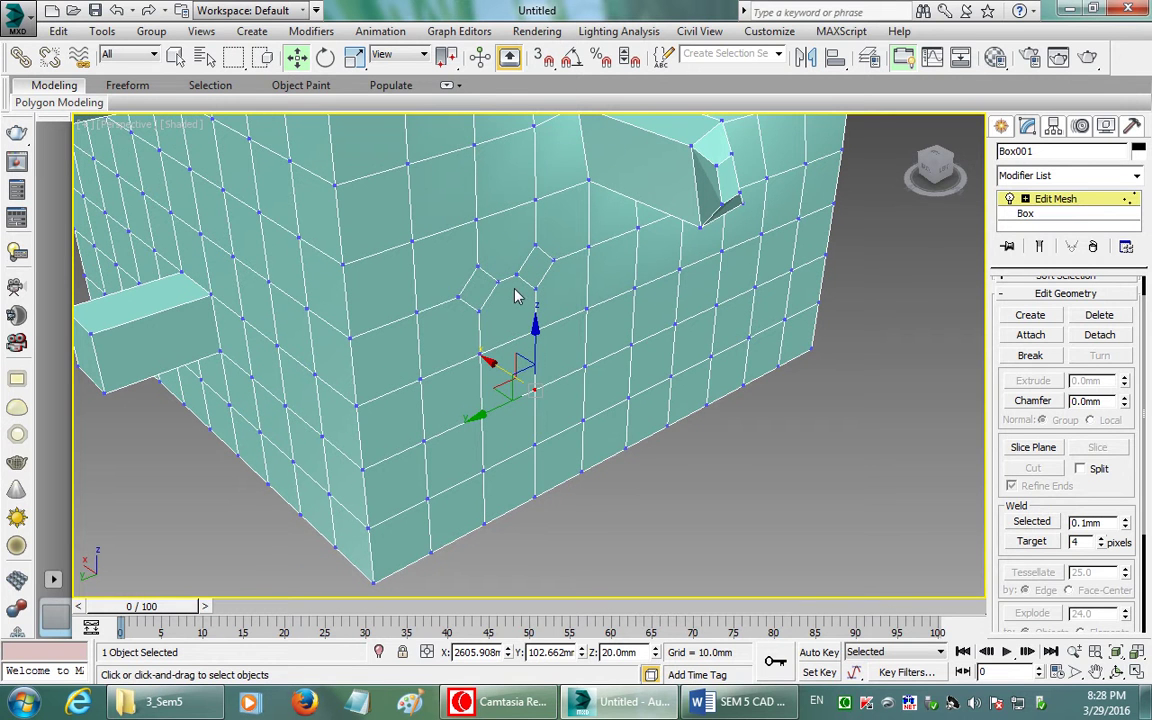
scroll(510, 295, up, 2)
scroll(440, 290, up, 4)
scroll(440, 298, up, 2)
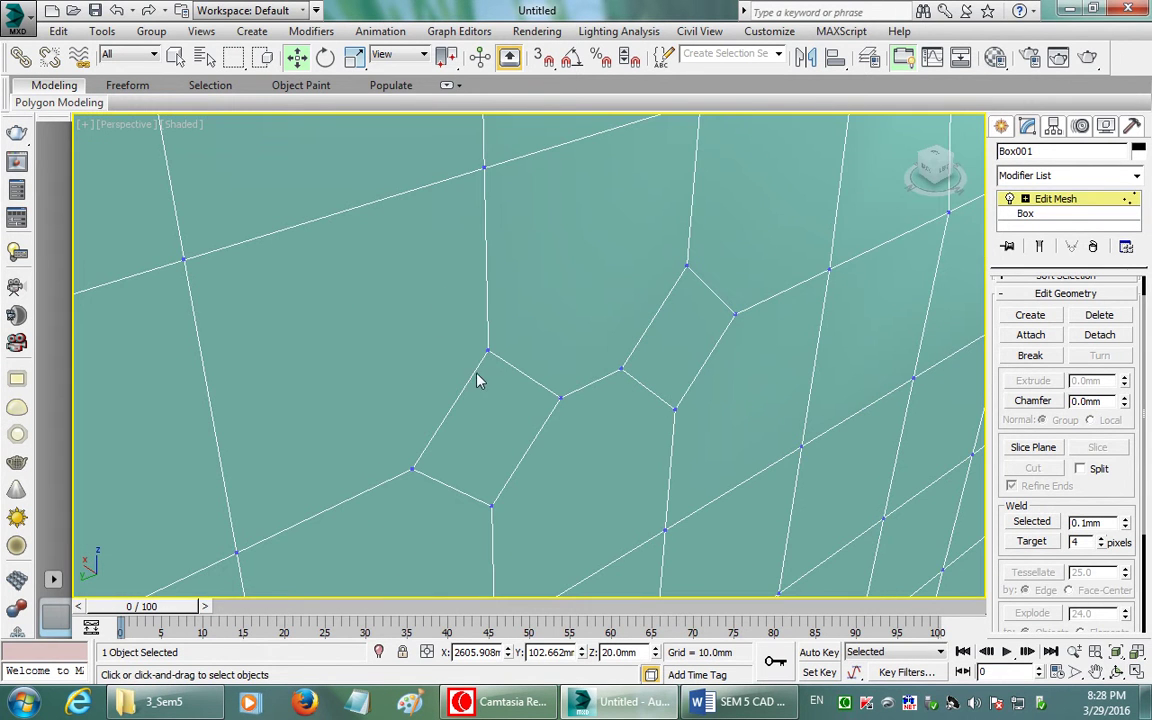
scroll(483, 355, down, 1)
scroll(483, 345, down, 2)
scroll(484, 358, down, 2)
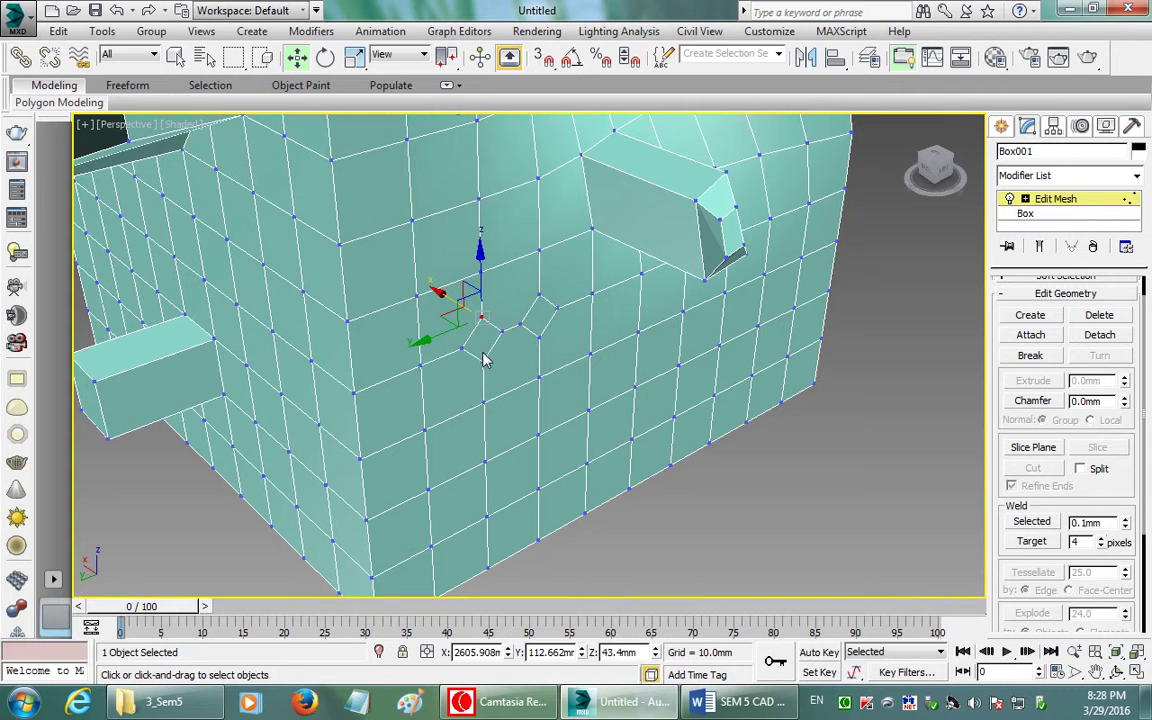
click(540, 298)
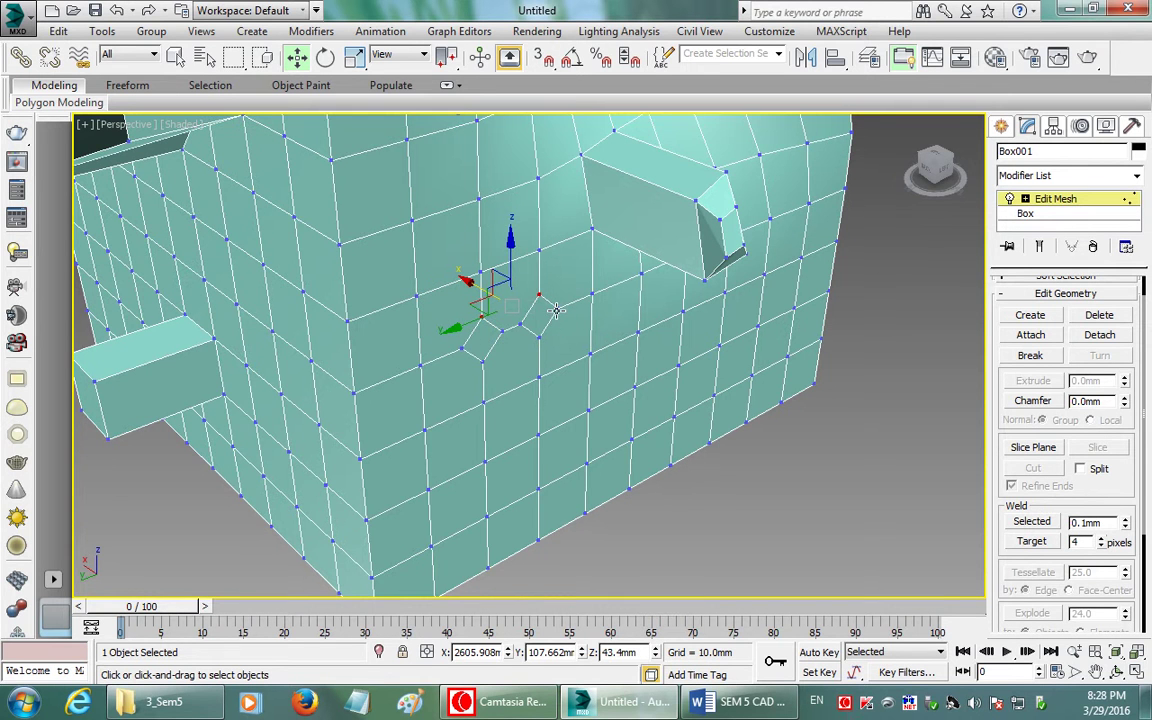
ctrl+click(538, 335)
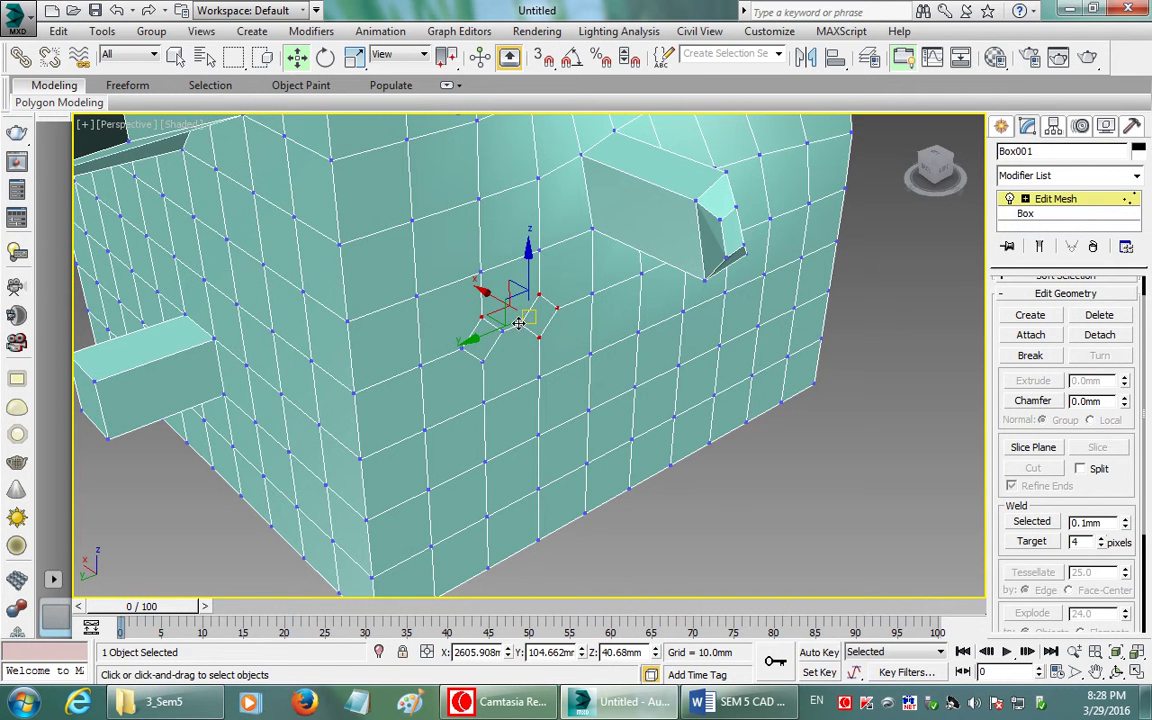
ctrl+click(482, 362)
ctrl+click(482, 362)
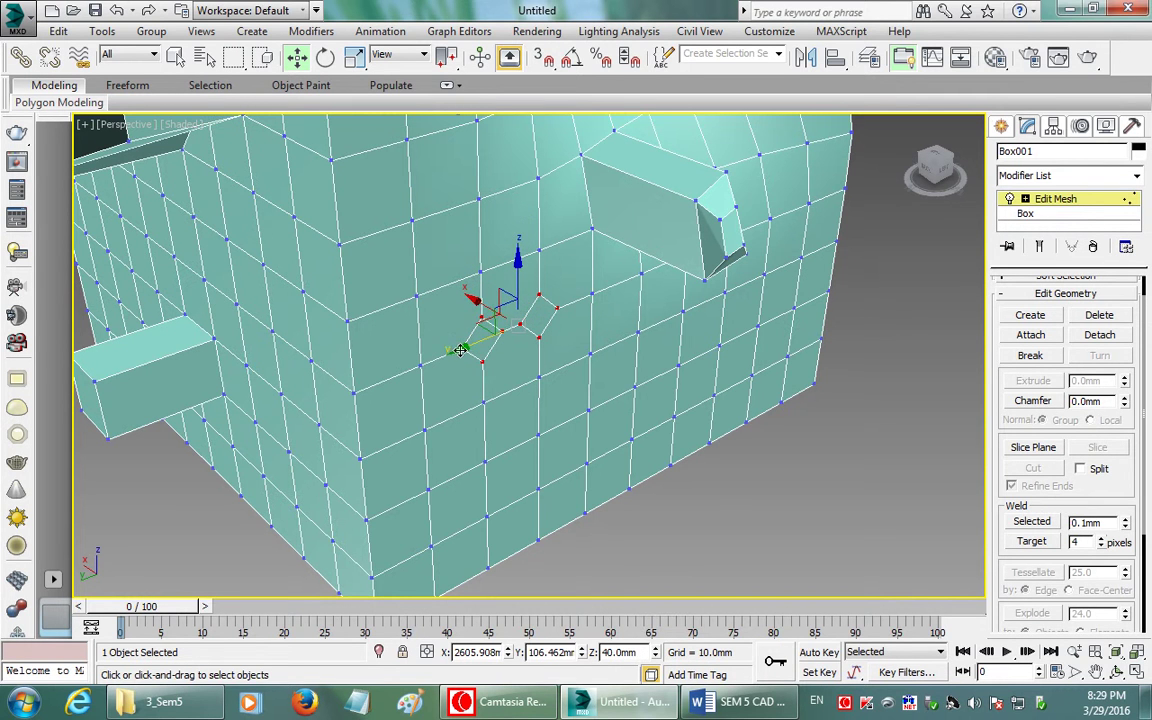
click(1099, 315)
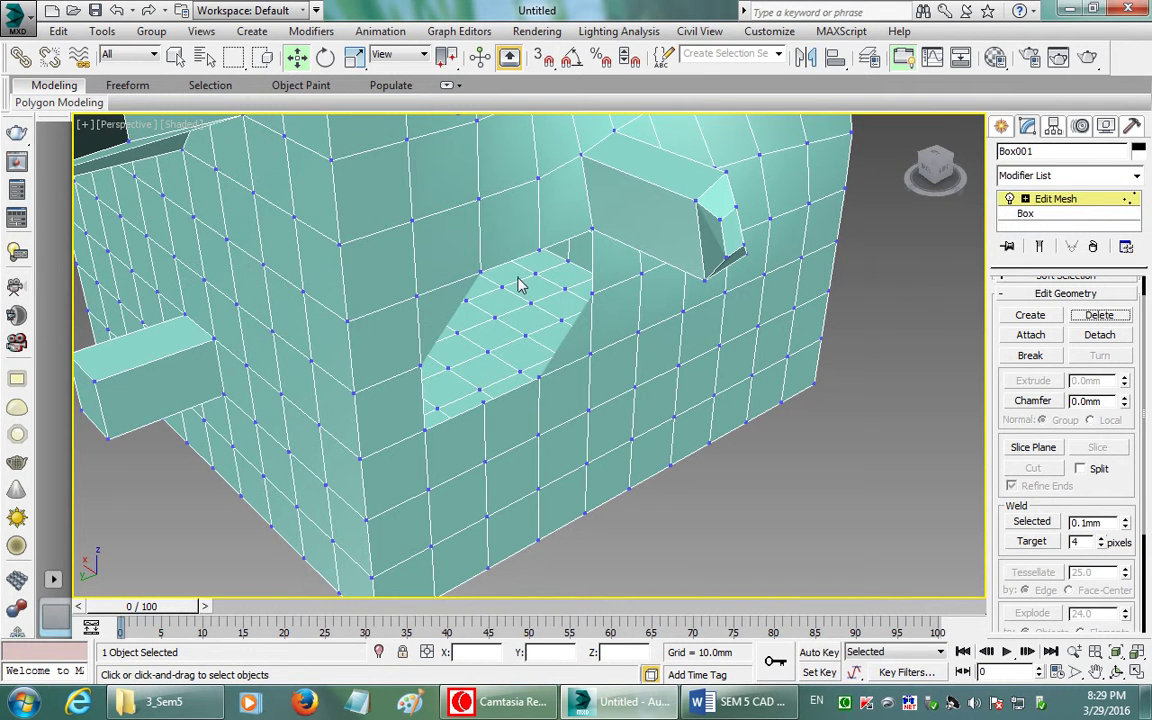
mouse_move(532, 303)
alt+middle_down()
mouse_move(501, 265)
mouse_move(519, 270)
mouse_move(533, 310)
alt+middle_up()
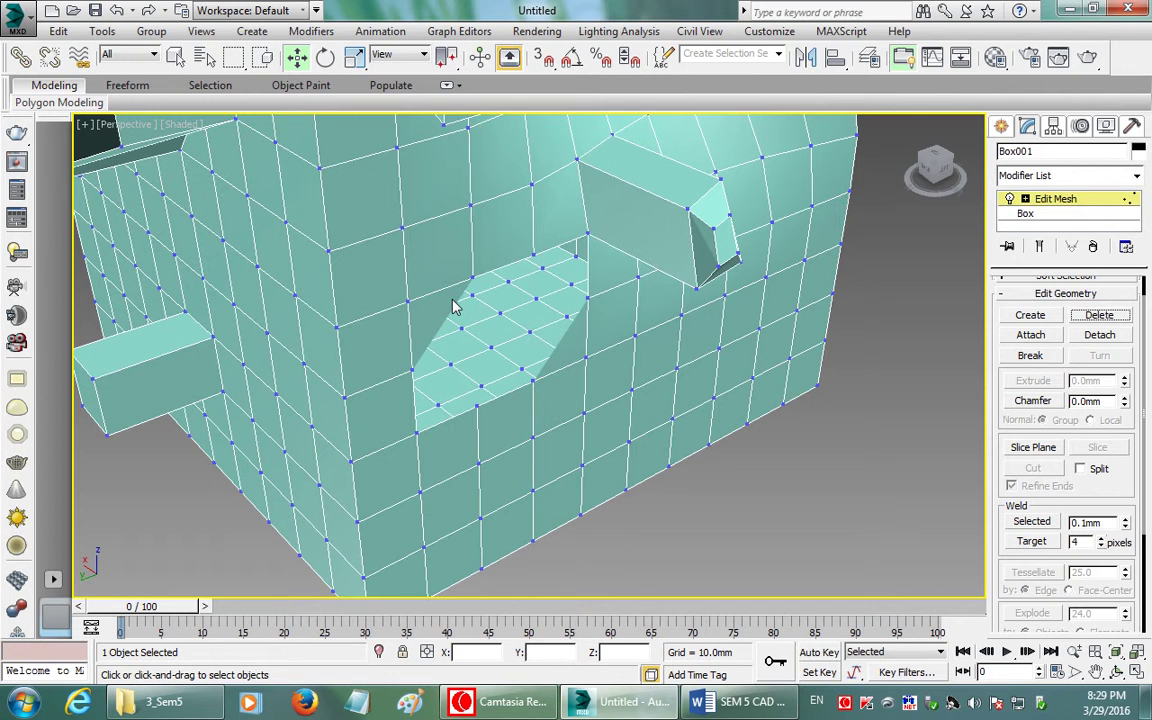
key(ctrl+z)
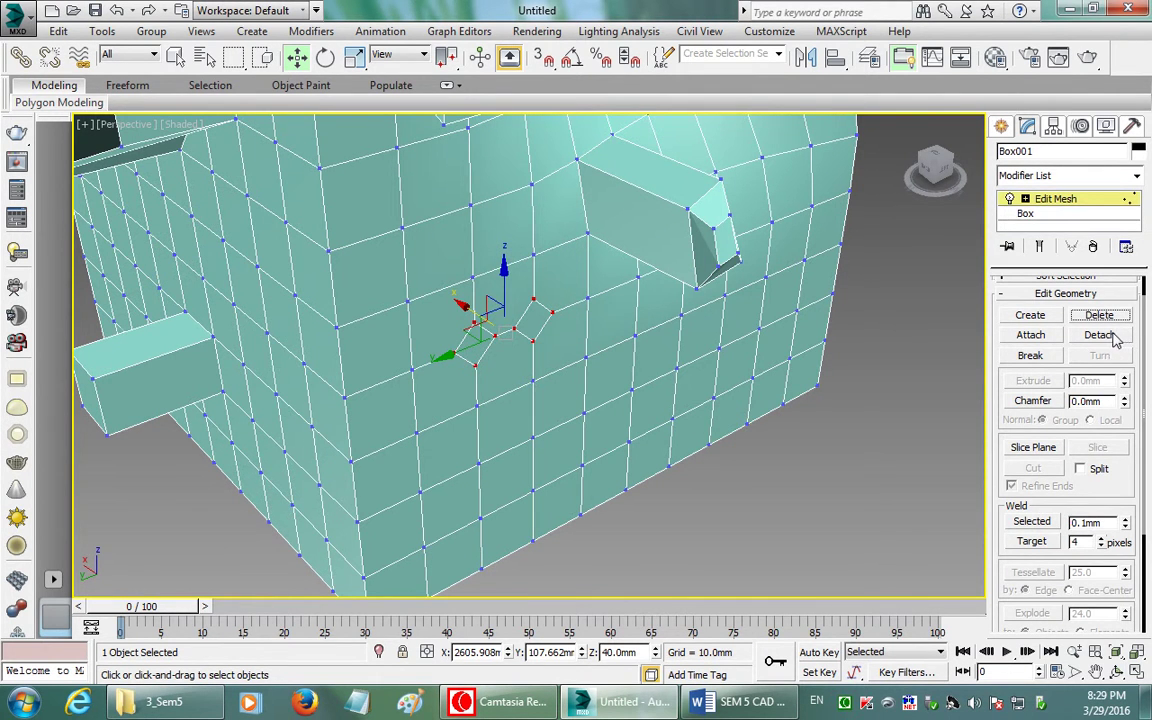
- Detach the selected faces as an element kept within the same object
click(1100, 335)
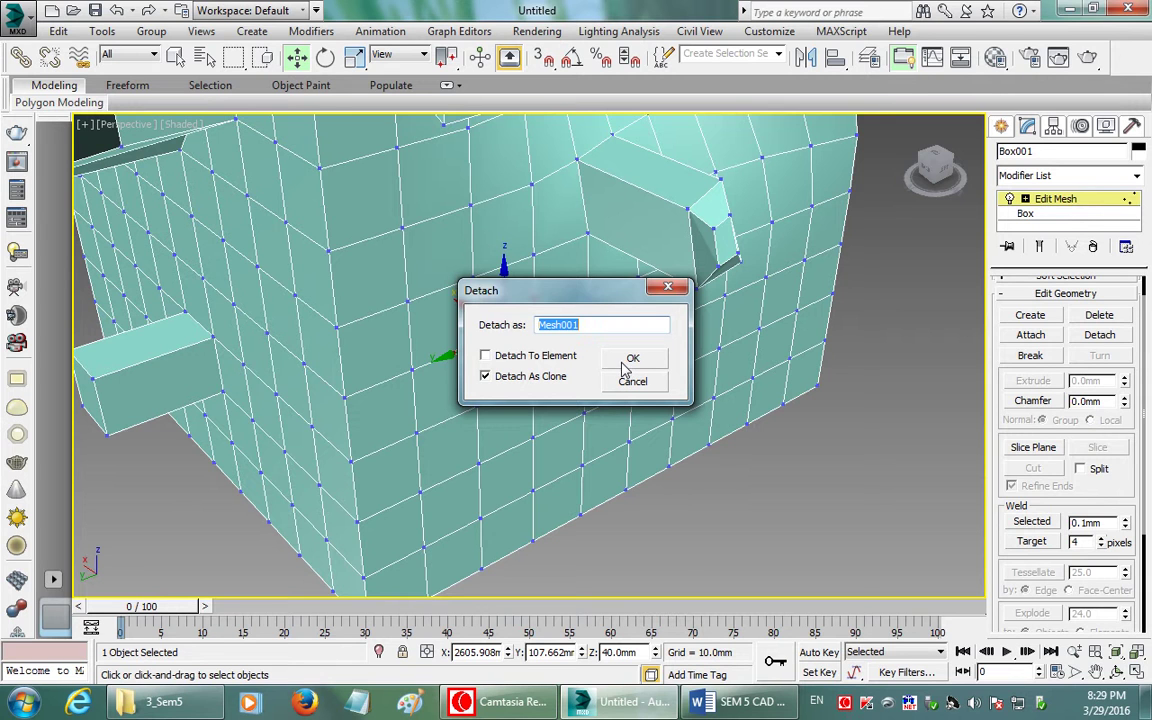
click(485, 356)
click(485, 377)
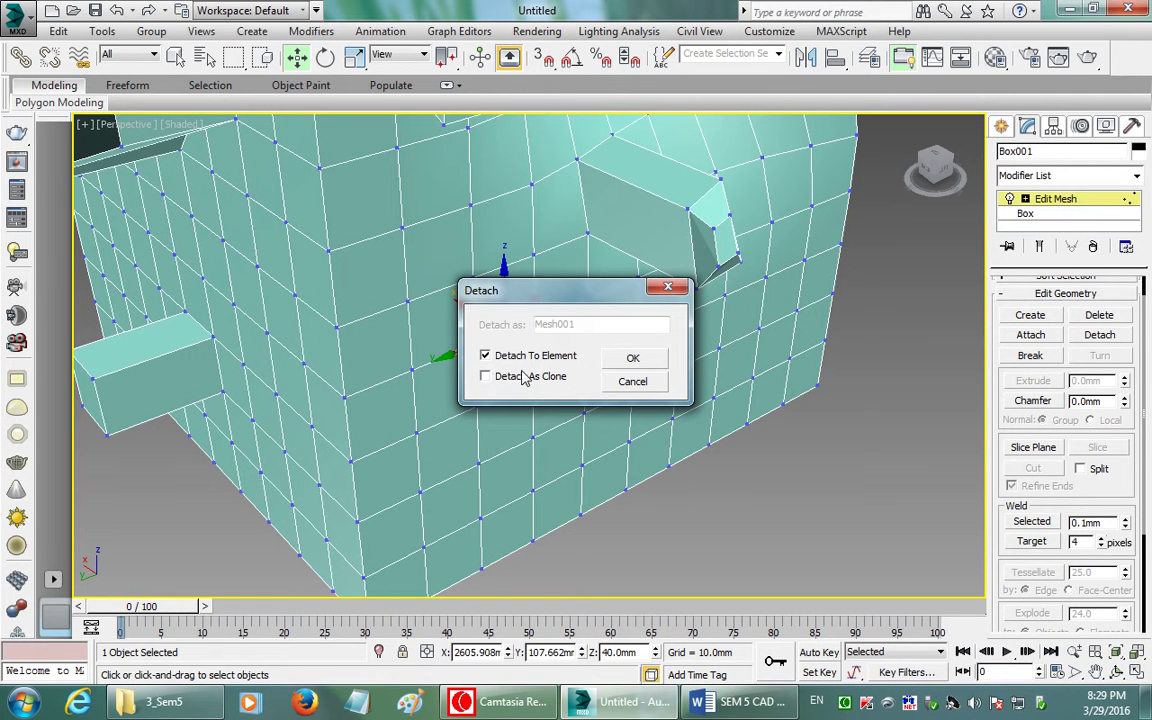
click(630, 360)
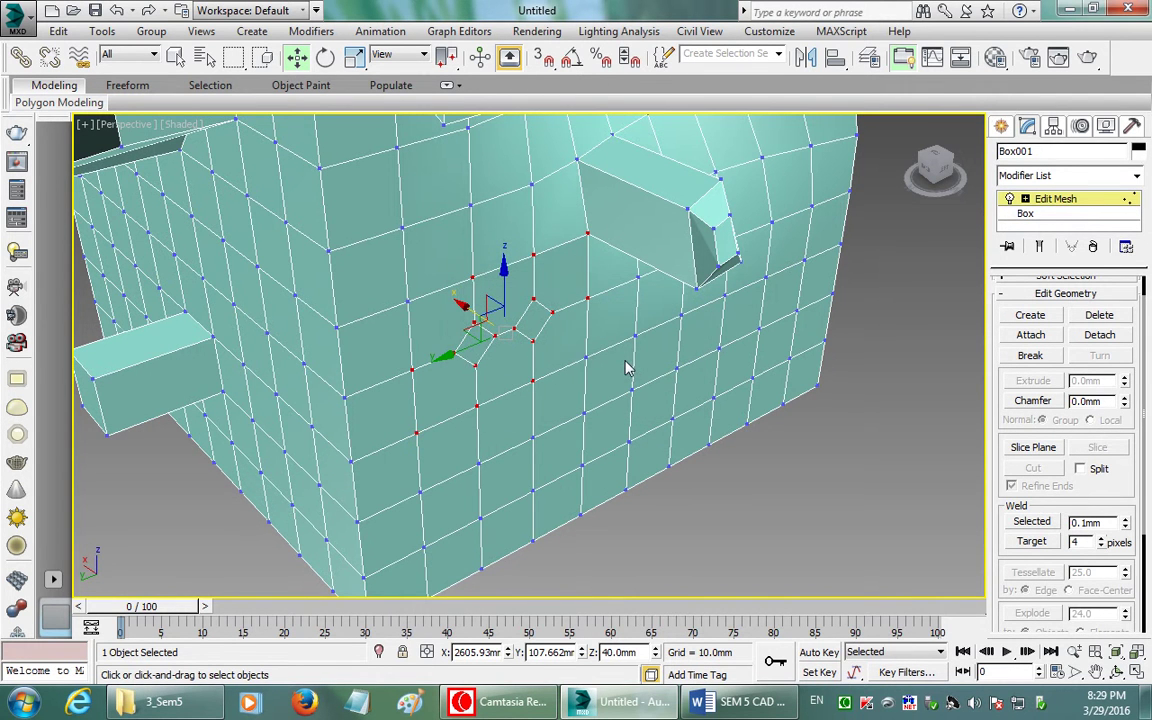
- Select a vertex beside the opening and pull it to distort the surface
click(835, 484)
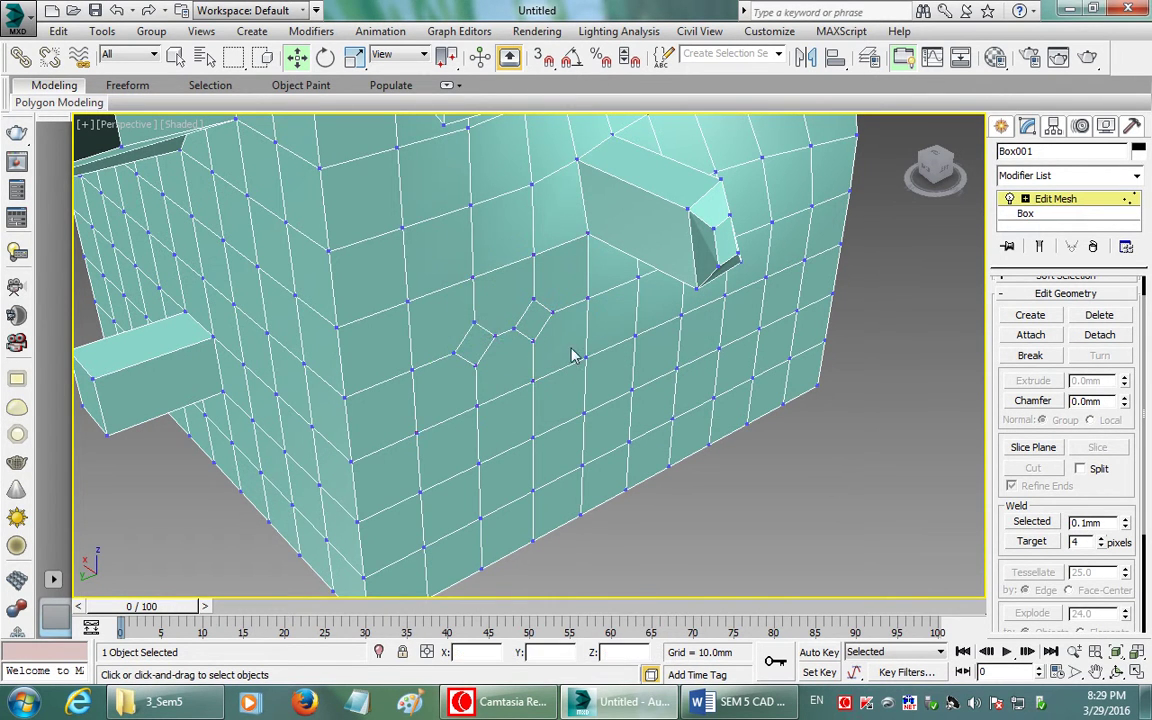
click(474, 321)
mouse_move(441, 299)
mouse_down()
mouse_move(413, 285)
mouse_move(469, 302)
mouse_up()
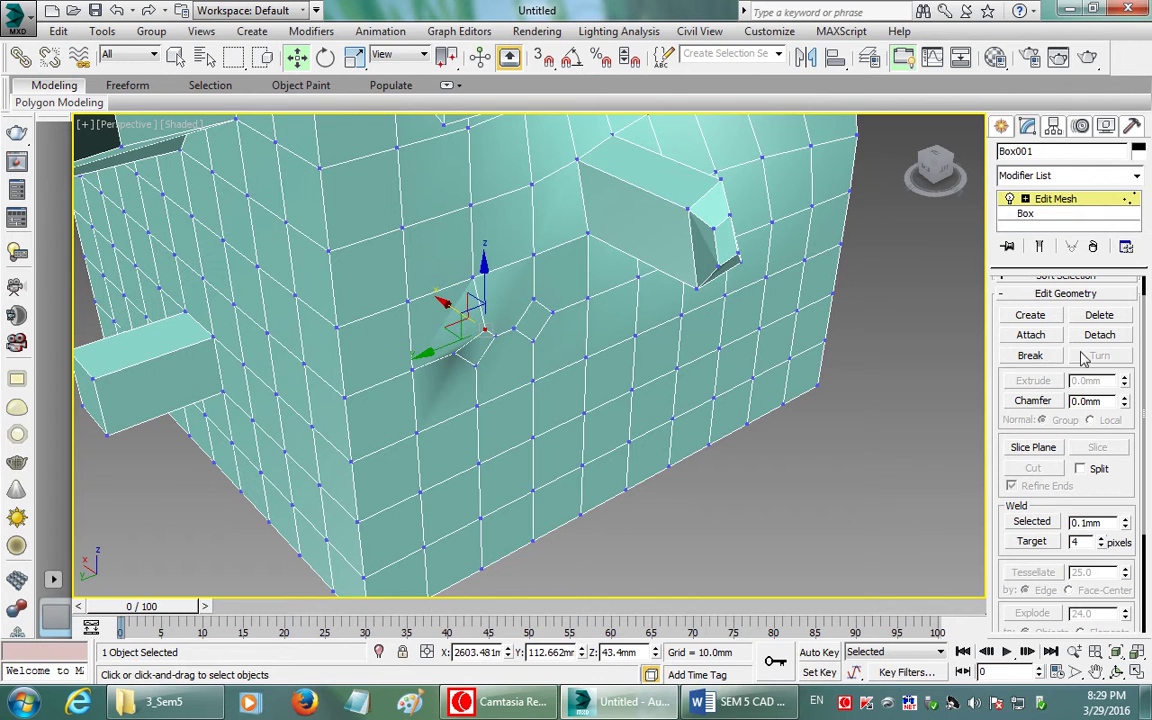
- Detach the vertices around the opening as a clone, then return to object level
click(540, 342)
drag(402, 225, 598, 442)
click(1099, 335)
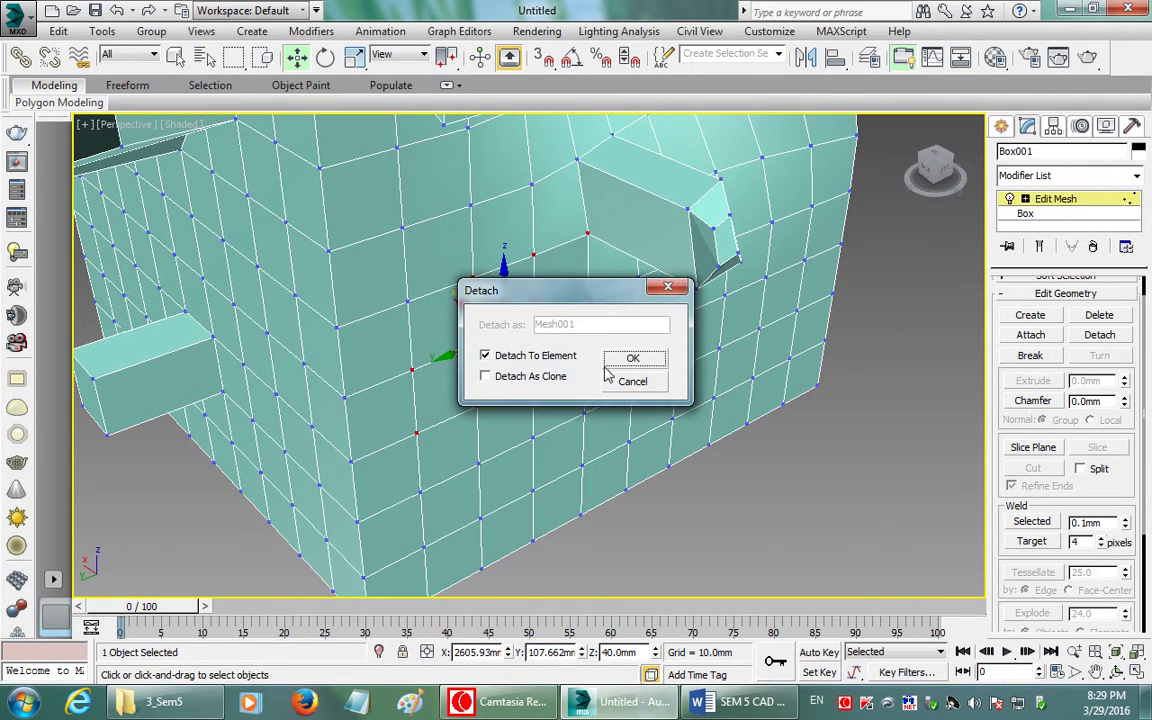
click(485, 377)
click(633, 358)
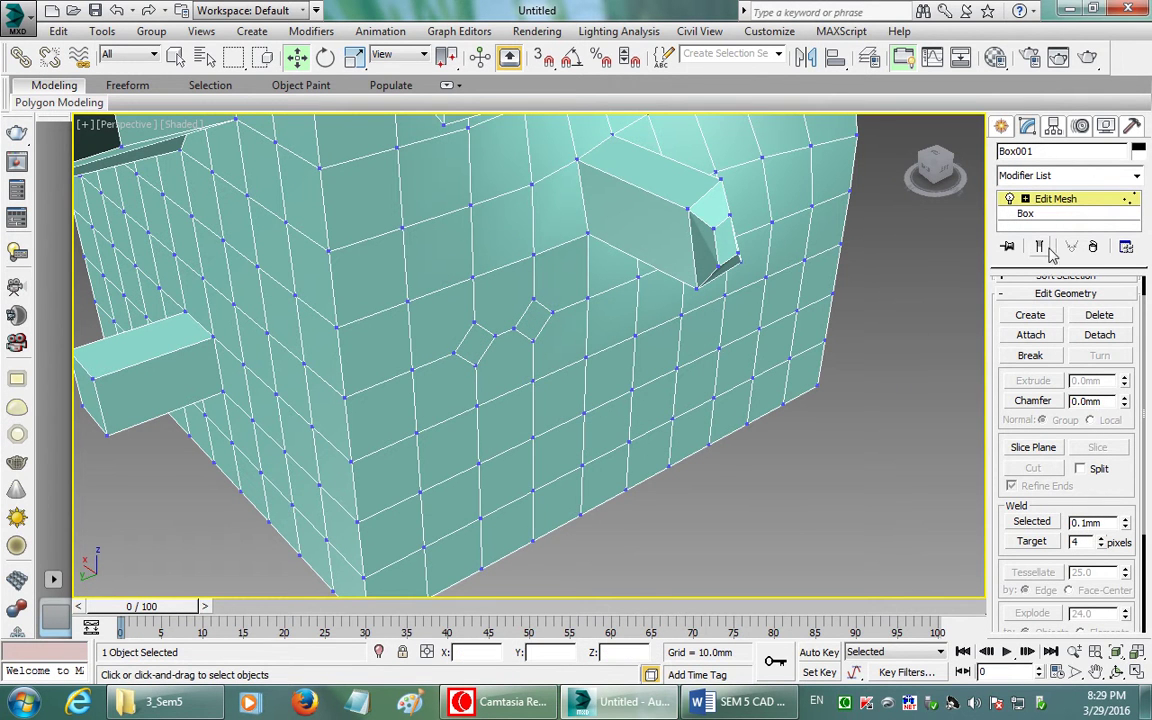
click(1052, 201)
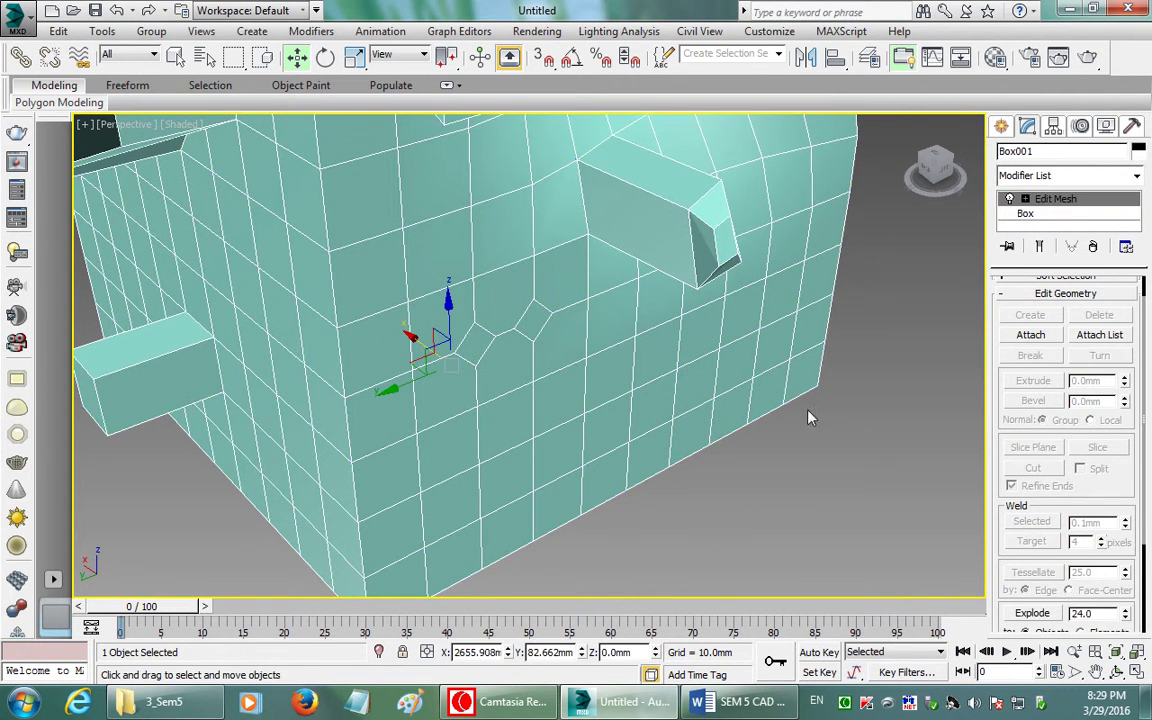
- Move the whole box up and left, then reselect it and zoom in
drag(447, 367, 272, 248)
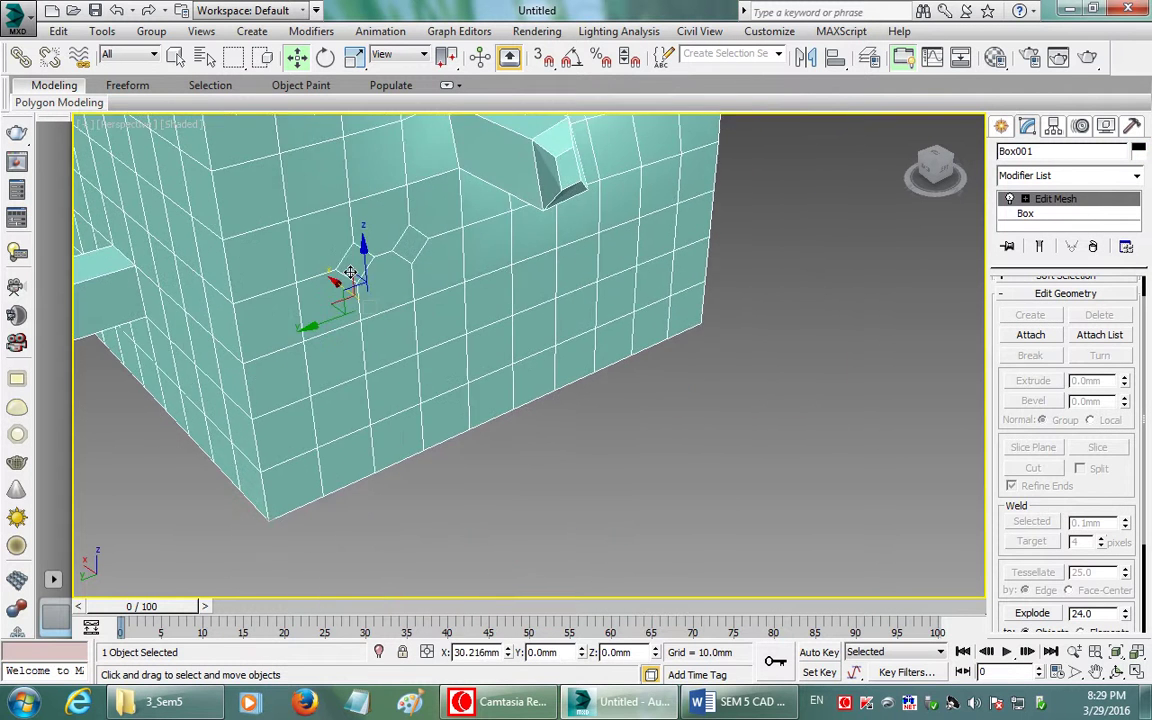
click(703, 485)
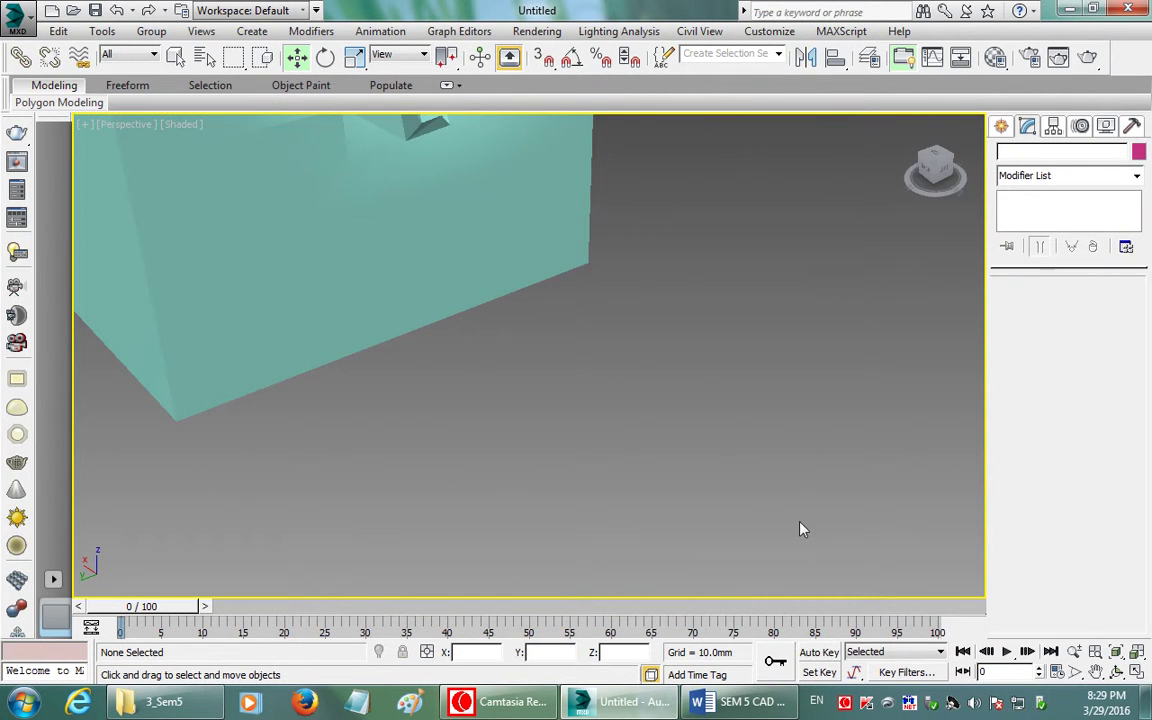
scroll(737, 510, down, 5)
drag(708, 497, 710, 496)
scroll(617, 399, up, 3)
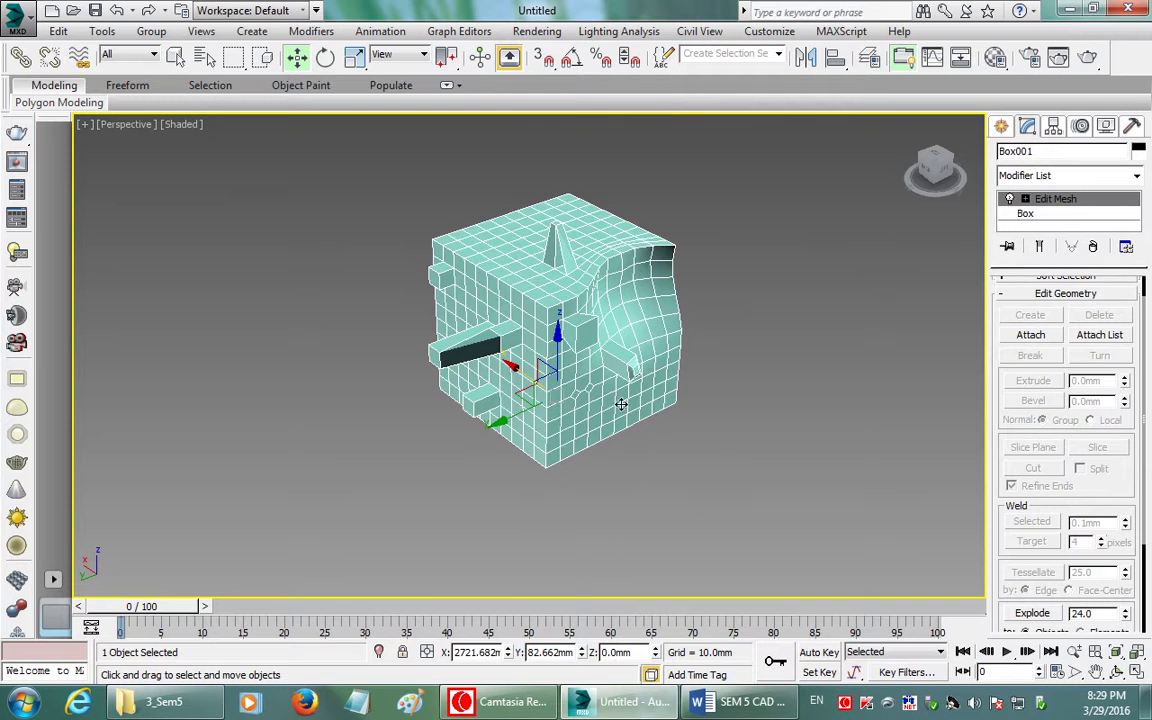
scroll(617, 399, up, 3)
scroll(663, 347, up, 3)
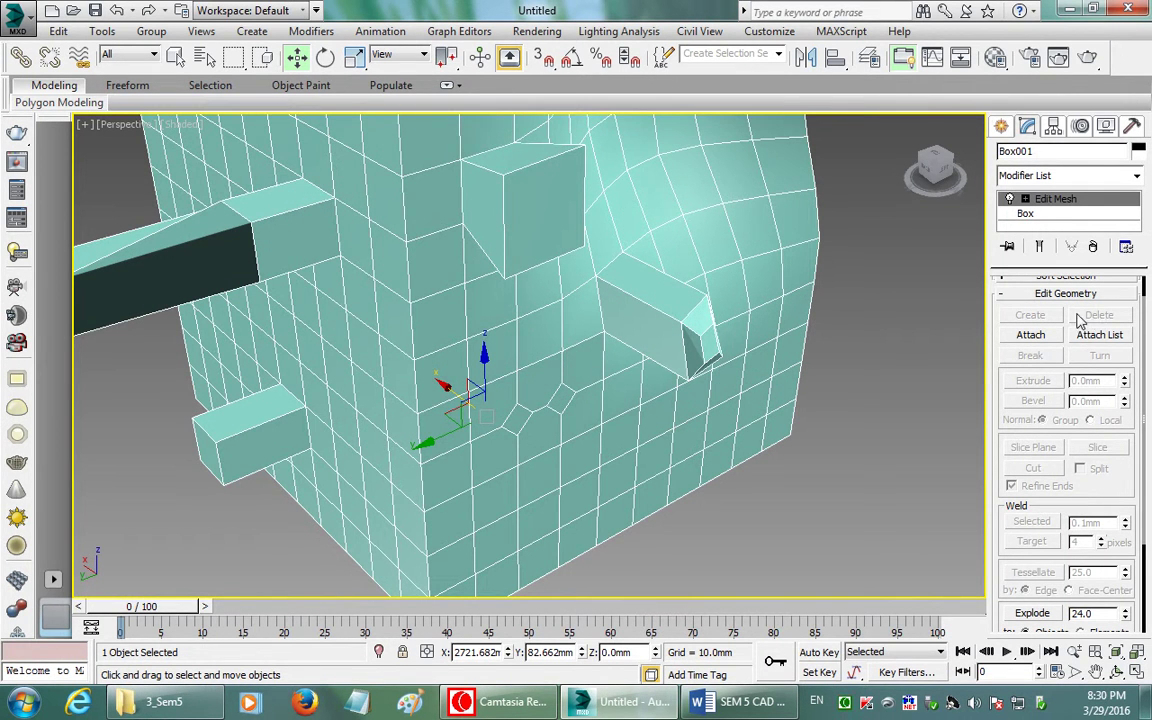
scroll(1078, 490, up, 2)
- At vertex level, pull a vertex beside the opening down-right to reshape the dent
key(1)
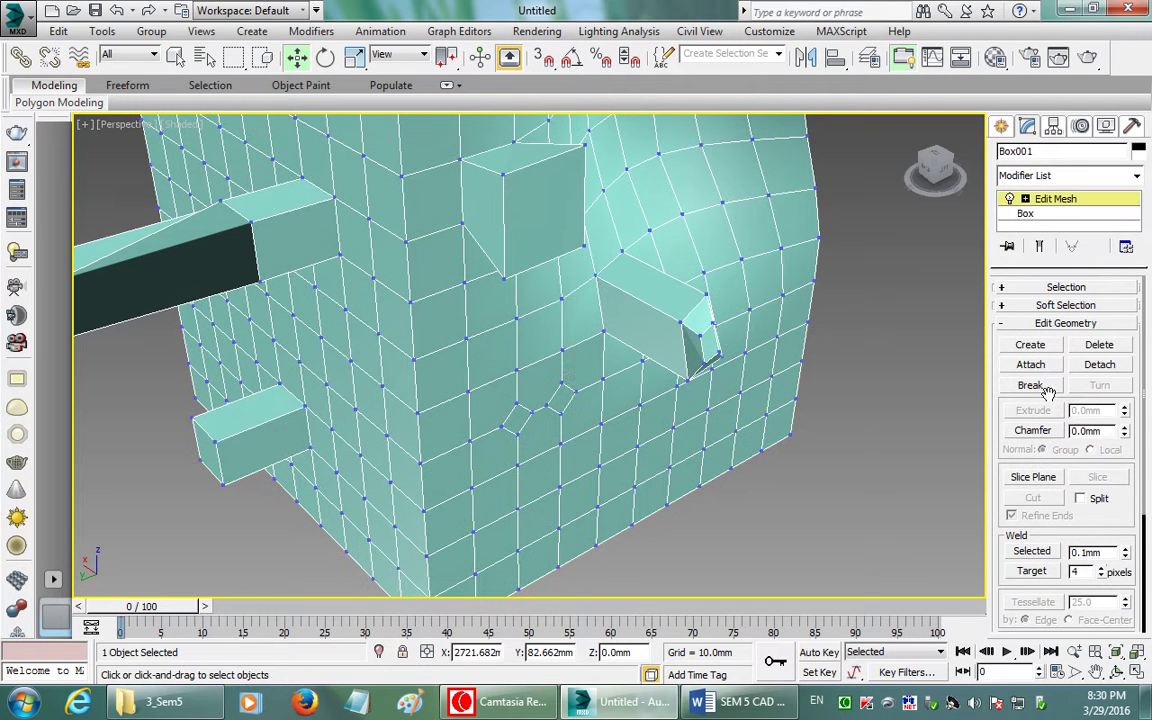
click(534, 412)
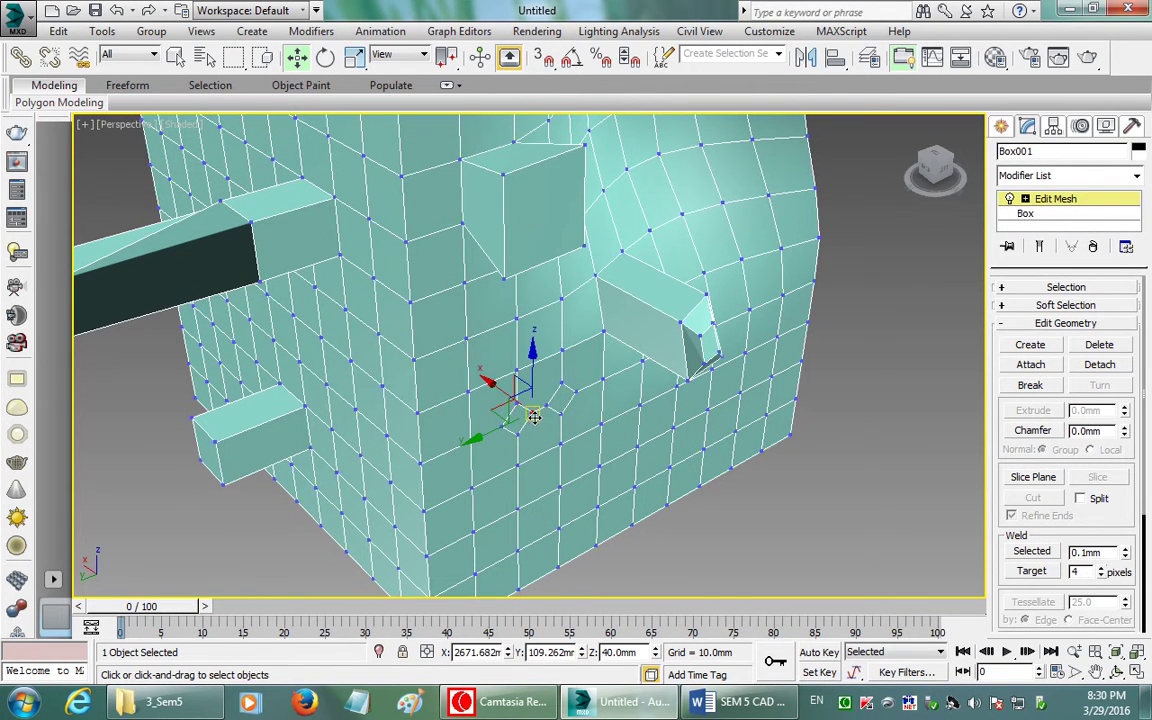
drag(512, 380, 525, 385)
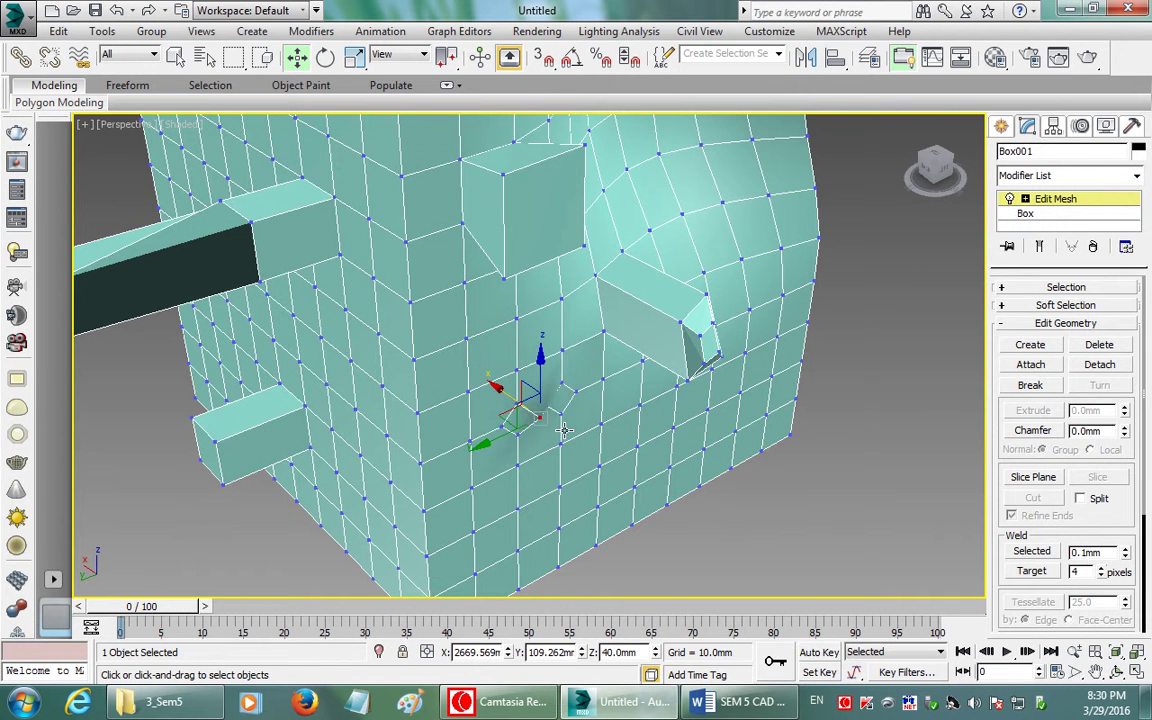
scroll(540, 428, up, 5)
drag(500, 314, 522, 328)
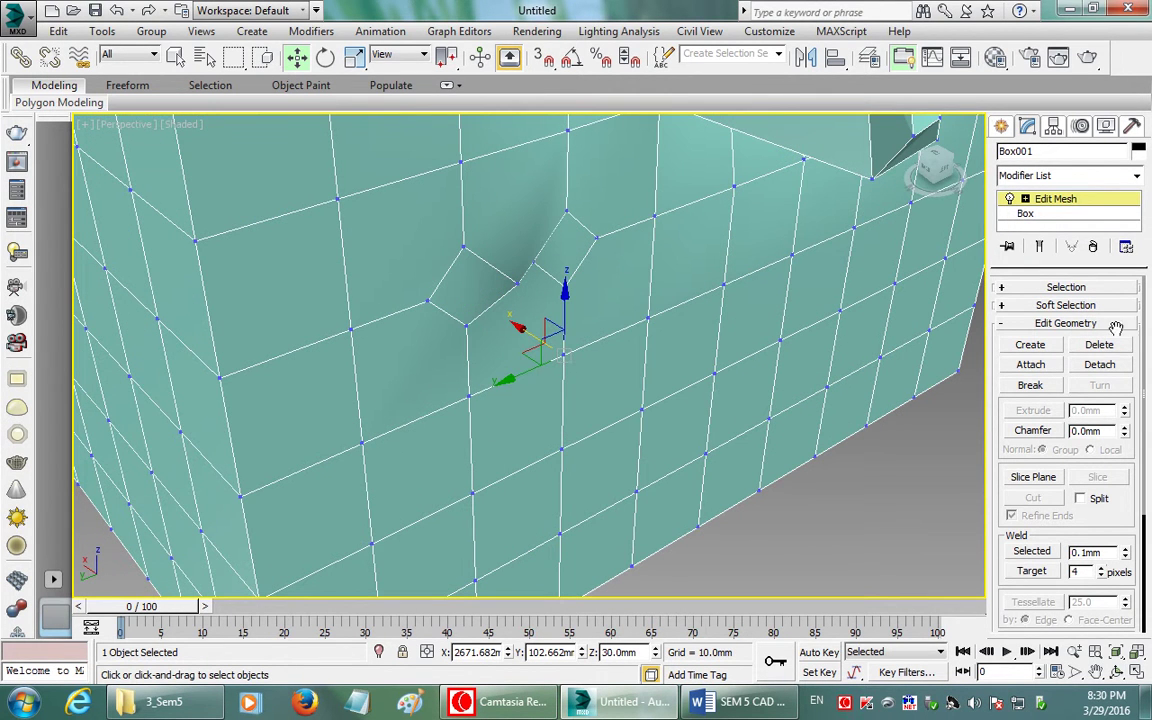
- Detach the selection as a cloned separate object named Mesh001
click(1118, 365)
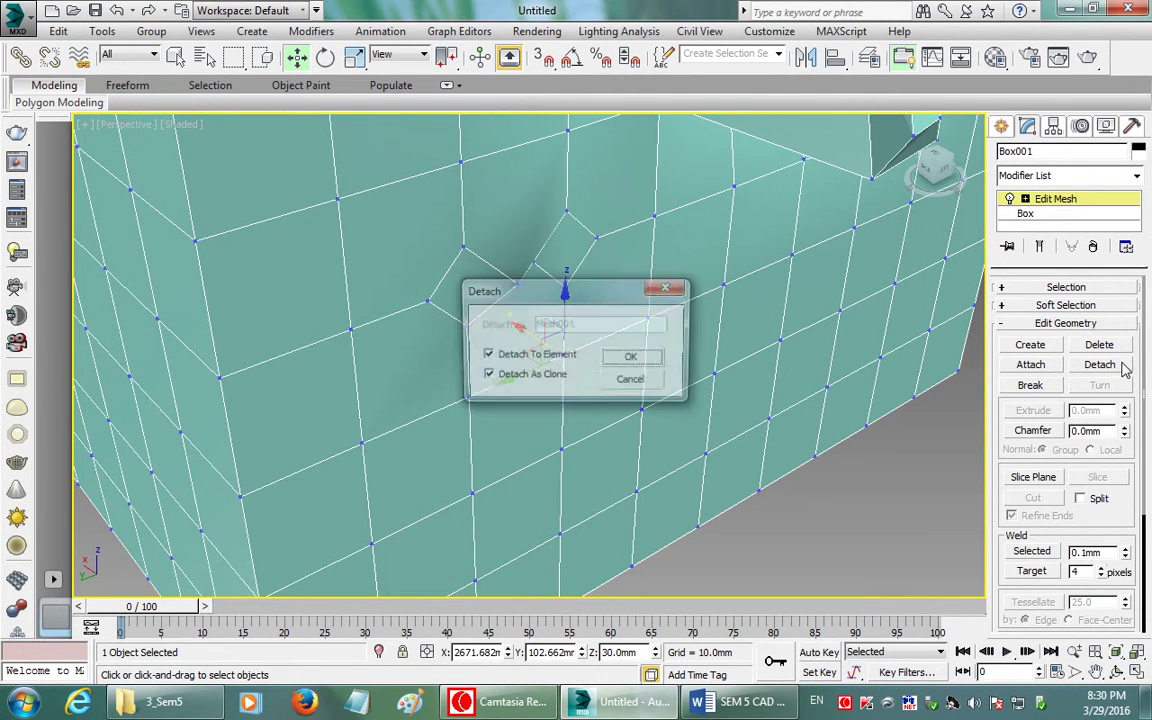
click(486, 356)
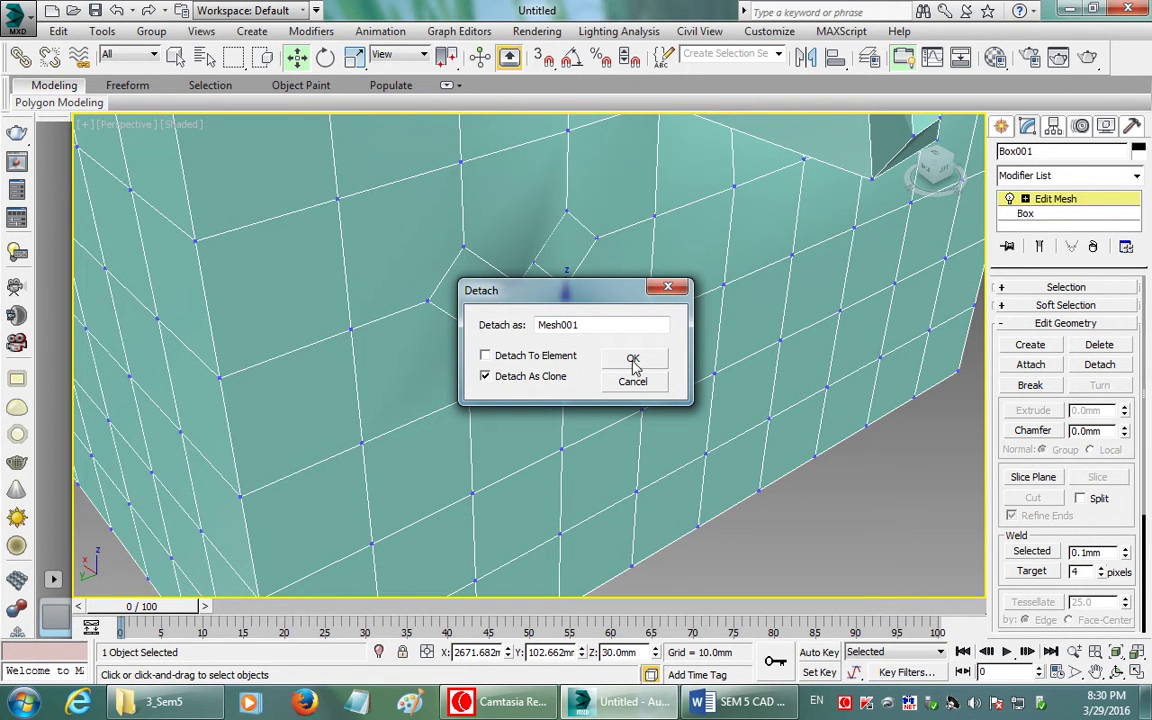
key(Return)
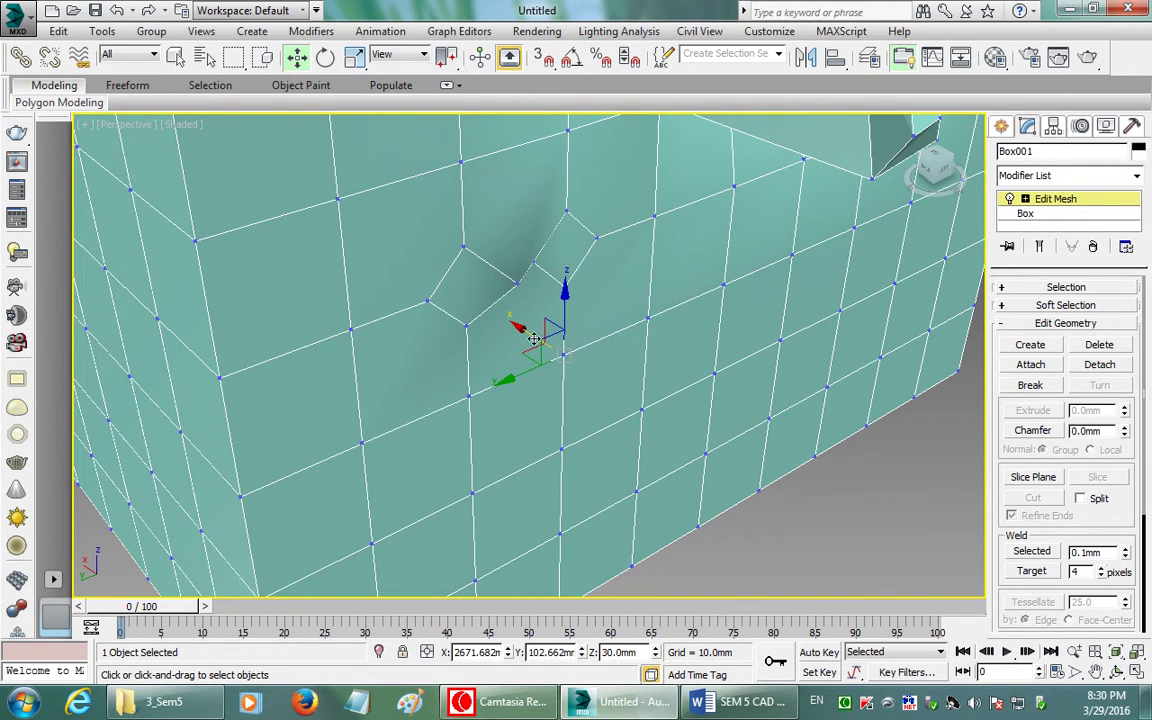
- Pull the detached faces out right and down into a flap beside the gap
drag(520, 330, 514, 317)
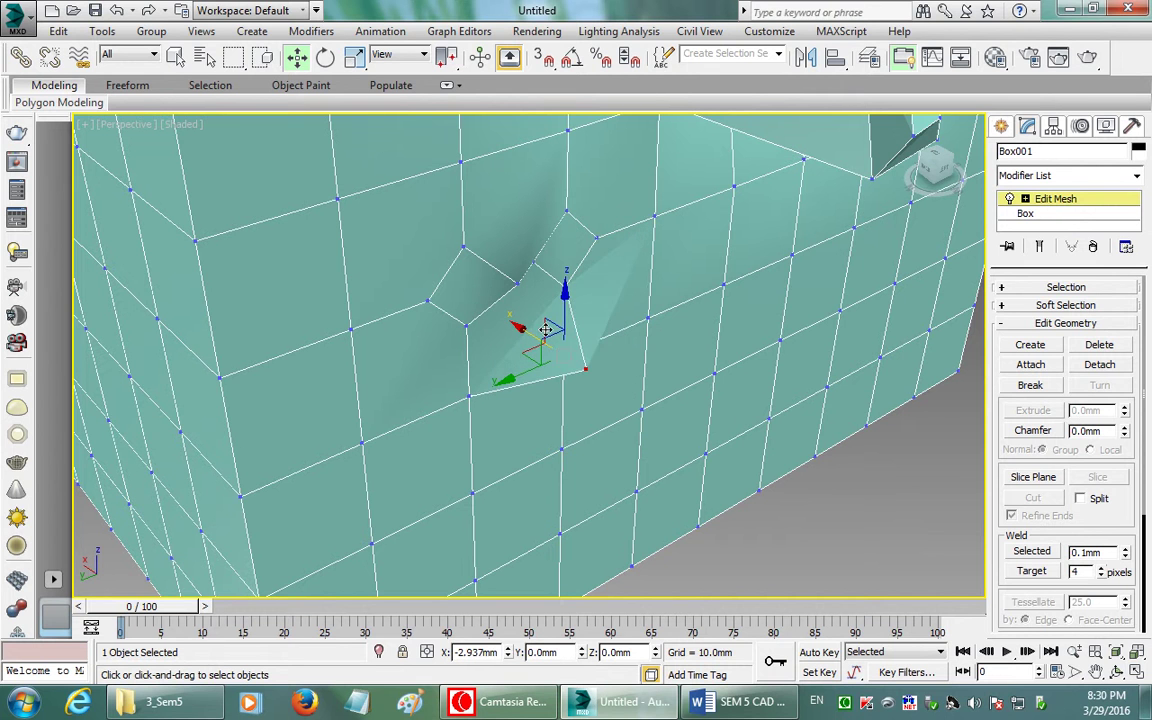
drag(514, 317, 597, 350)
alt+middle_drag(597, 350, 477, 272)
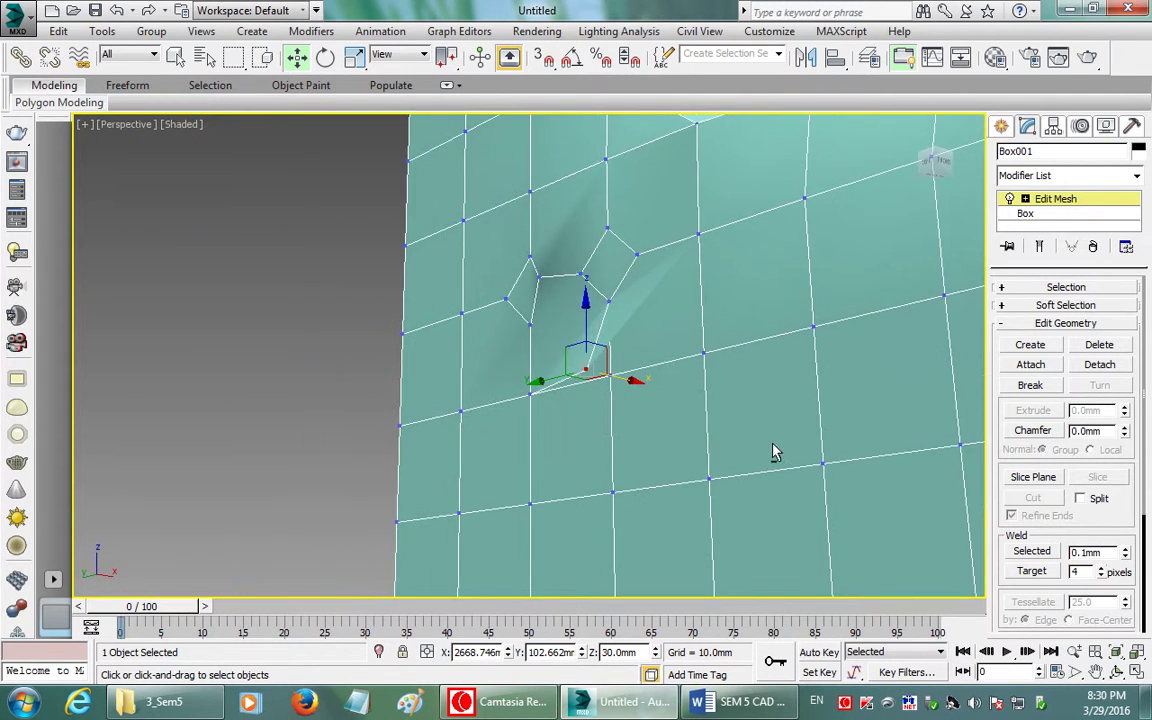
alt+middle_drag(773, 452, 705, 442)
mouse_move(640, 391)
alt+middle_down()
mouse_move(586, 363)
mouse_move(628, 411)
mouse_move(581, 406)
mouse_move(693, 425)
alt+middle_up()
- Slide a vertex further right on the edge left along X
click(708, 405)
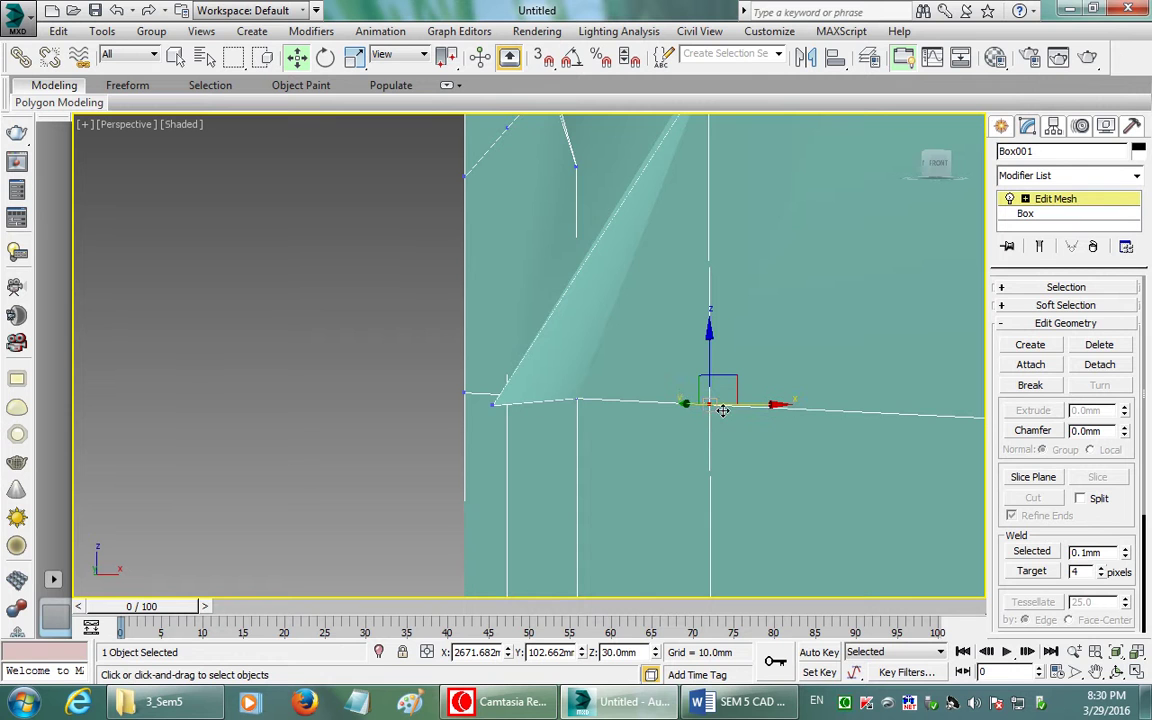
drag(766, 404, 617, 407)
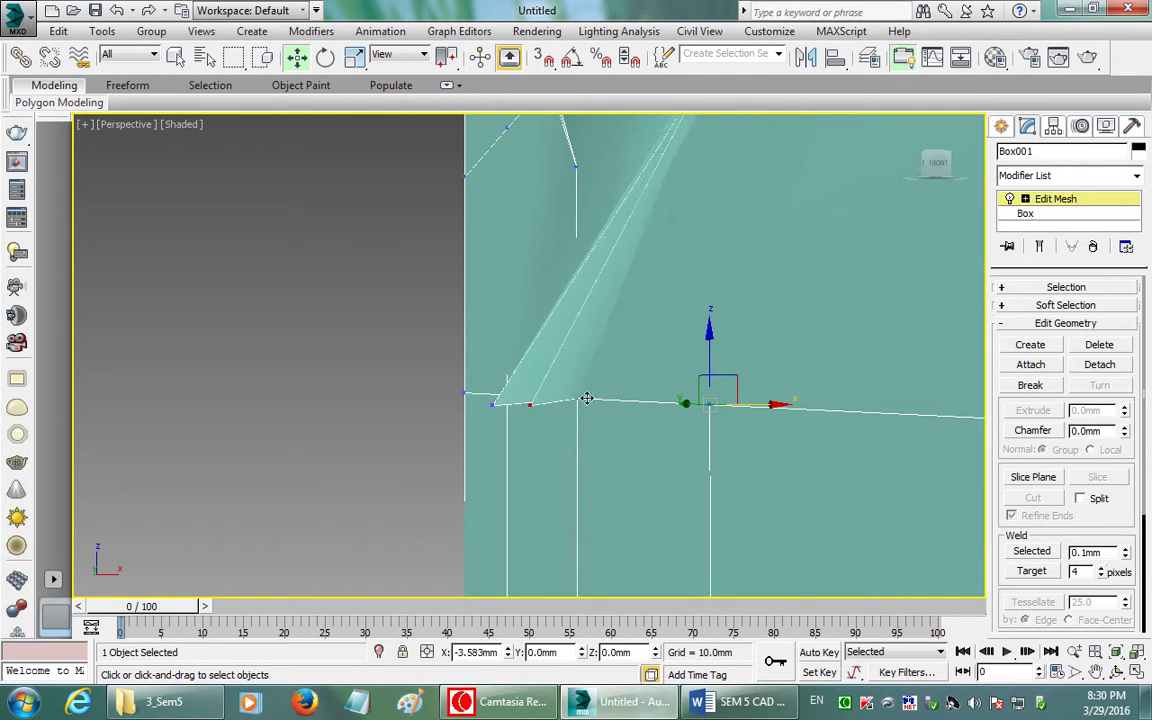
mouse_move(617, 407)
alt+middle_down()
mouse_move(689, 380)
mouse_move(733, 301)
mouse_move(739, 225)
mouse_move(707, 411)
mouse_move(690, 395)
mouse_move(676, 333)
mouse_move(656, 391)
mouse_move(759, 465)
alt+middle_up()
- Push a vertex on the box's bottom edge inward to form a notch
alt+middle_drag(548, 311, 610, 322)
scroll(605, 330, down, 2)
scroll(595, 335, down, 2)
scroll(585, 338, down, 2)
scroll(577, 343, down, 1)
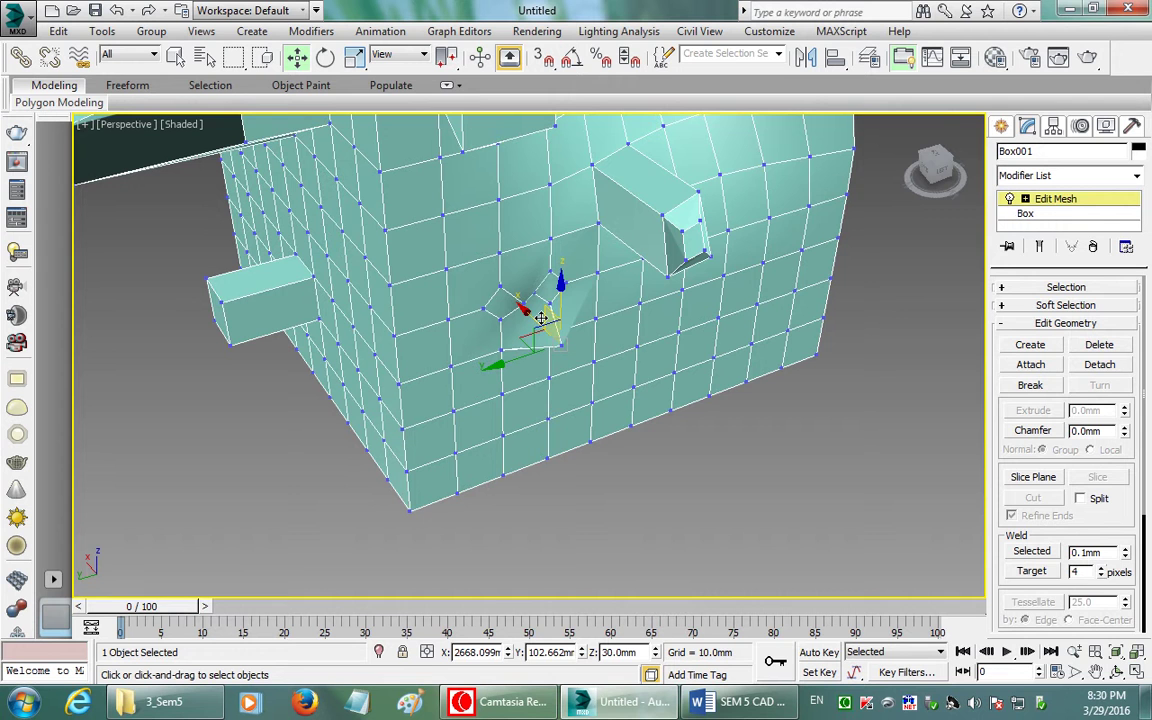
mouse_move(540, 318)
alt+middle_down()
mouse_move(560, 329)
mouse_move(578, 321)
mouse_move(521, 255)
alt+middle_up()
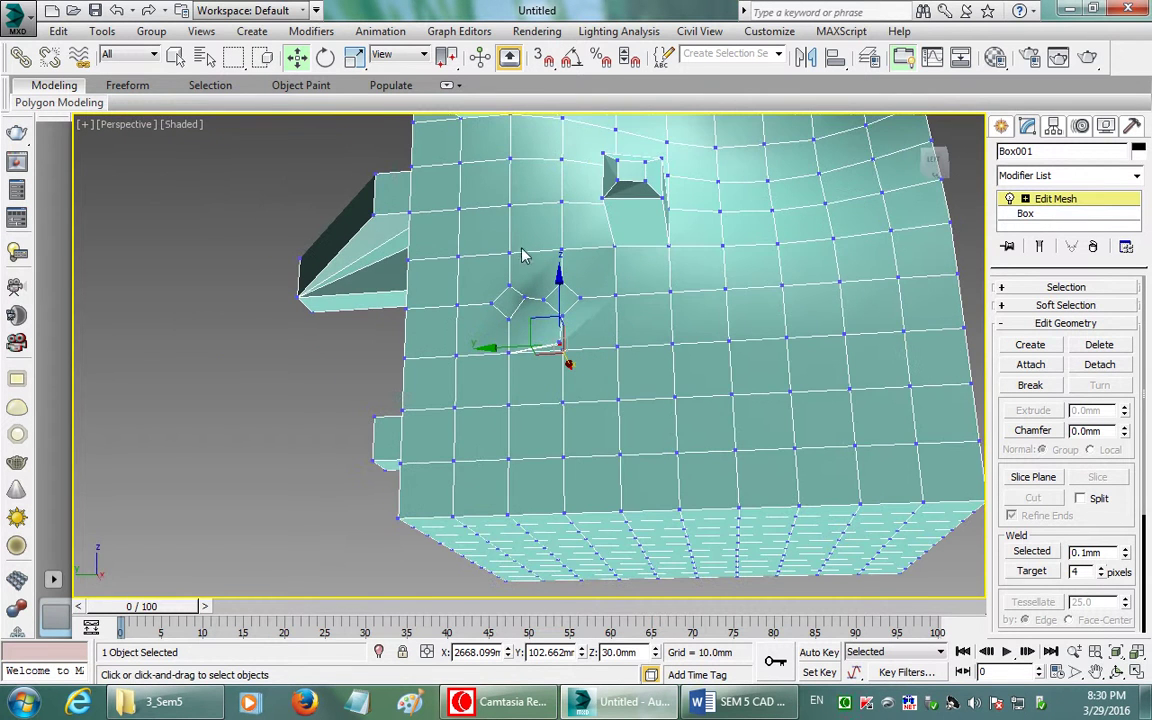
middle_drag(650, 347, 604, 311)
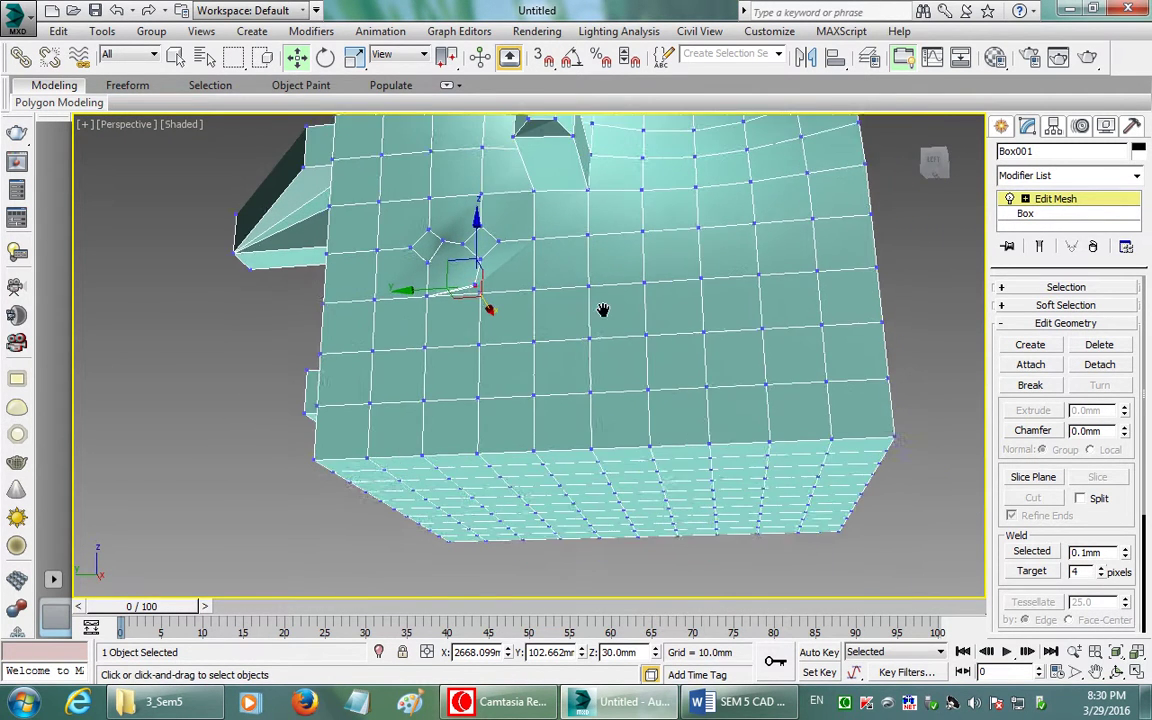
click(757, 377)
mouse_move(757, 377)
middle_down()
mouse_move(650, 334)
mouse_move(586, 368)
mouse_move(645, 357)
middle_up()
mouse_move(665, 328)
mouse_down()
mouse_move(634, 337)
mouse_move(650, 442)
mouse_up()
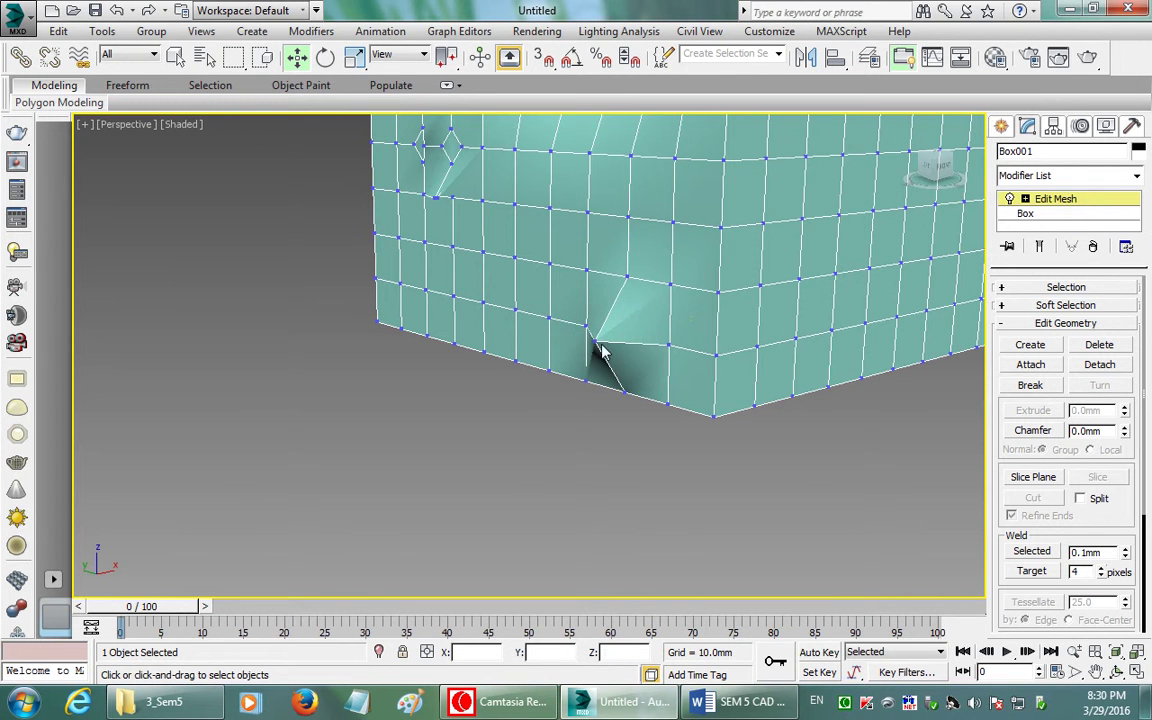
- Deepen and reshape the notch by sliding and lowering its neighbouring vertices, undoing one stray move
drag(642, 331, 588, 347)
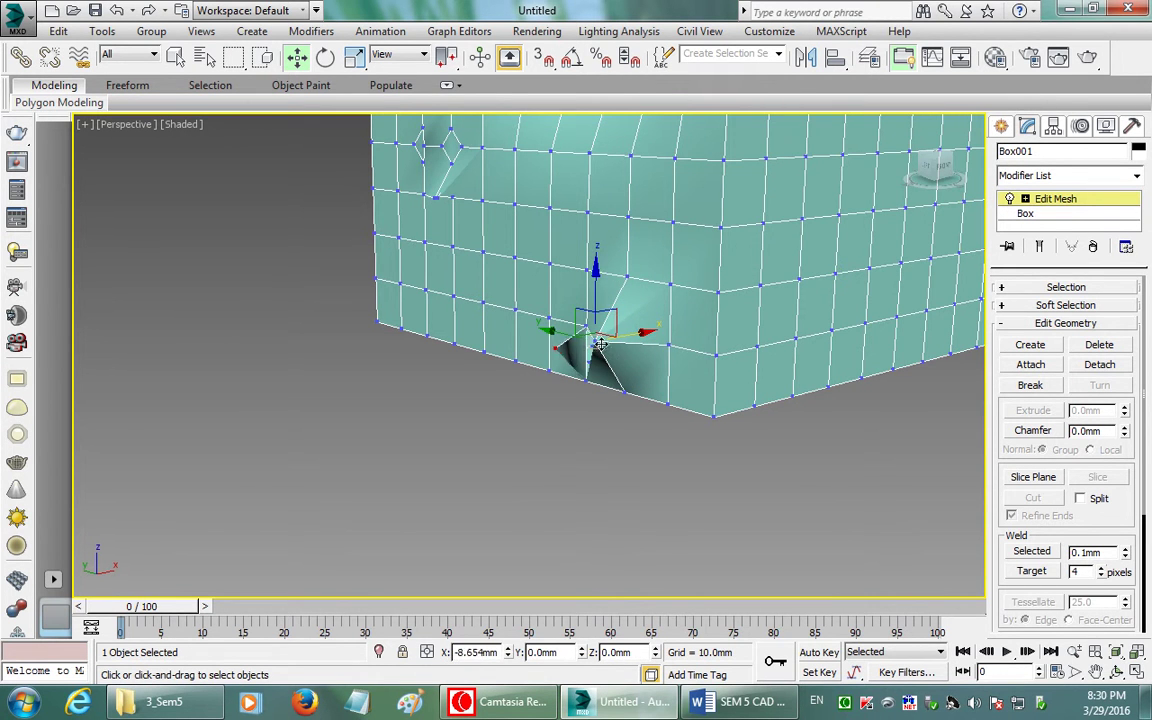
scroll(590, 358, up, 2)
scroll(600, 345, up, 2)
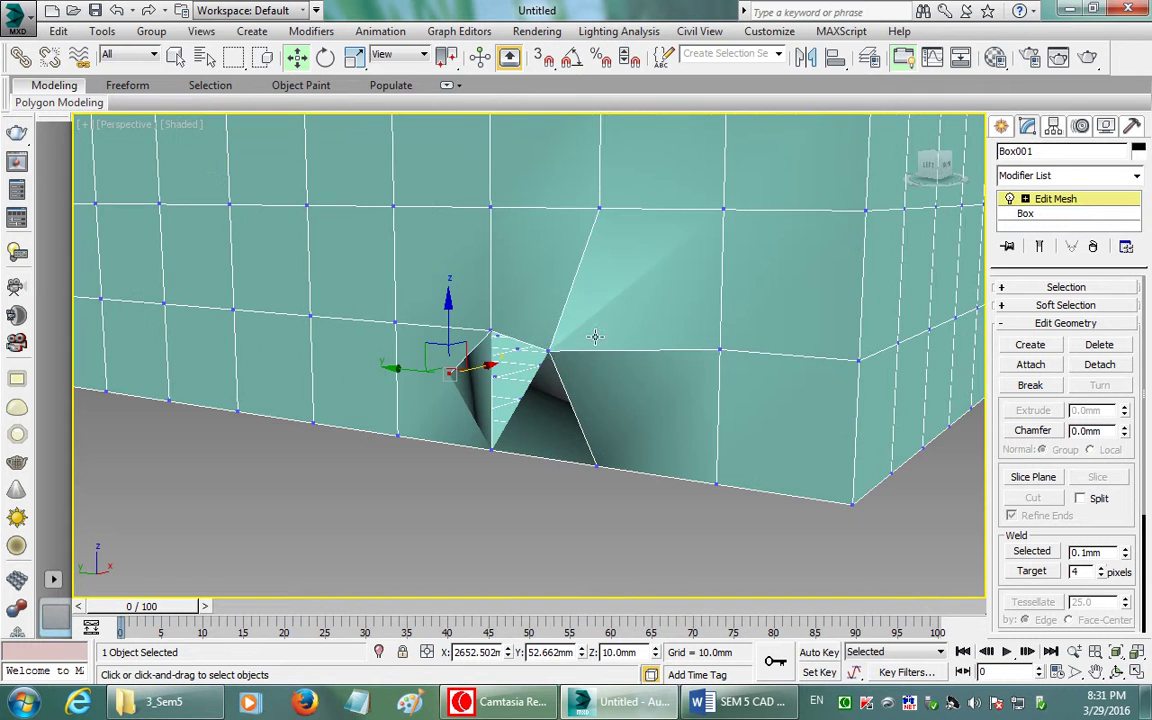
click(548, 352)
mouse_move(551, 307)
mouse_down()
mouse_move(556, 368)
mouse_move(551, 210)
mouse_up()
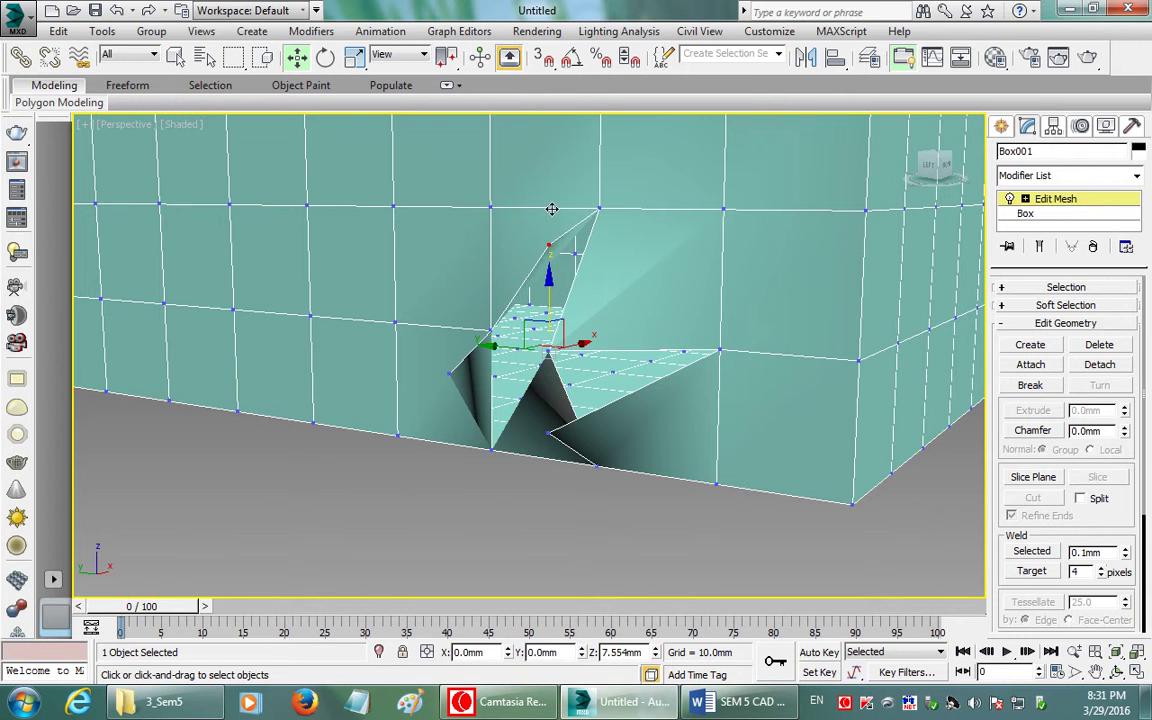
click(550, 351)
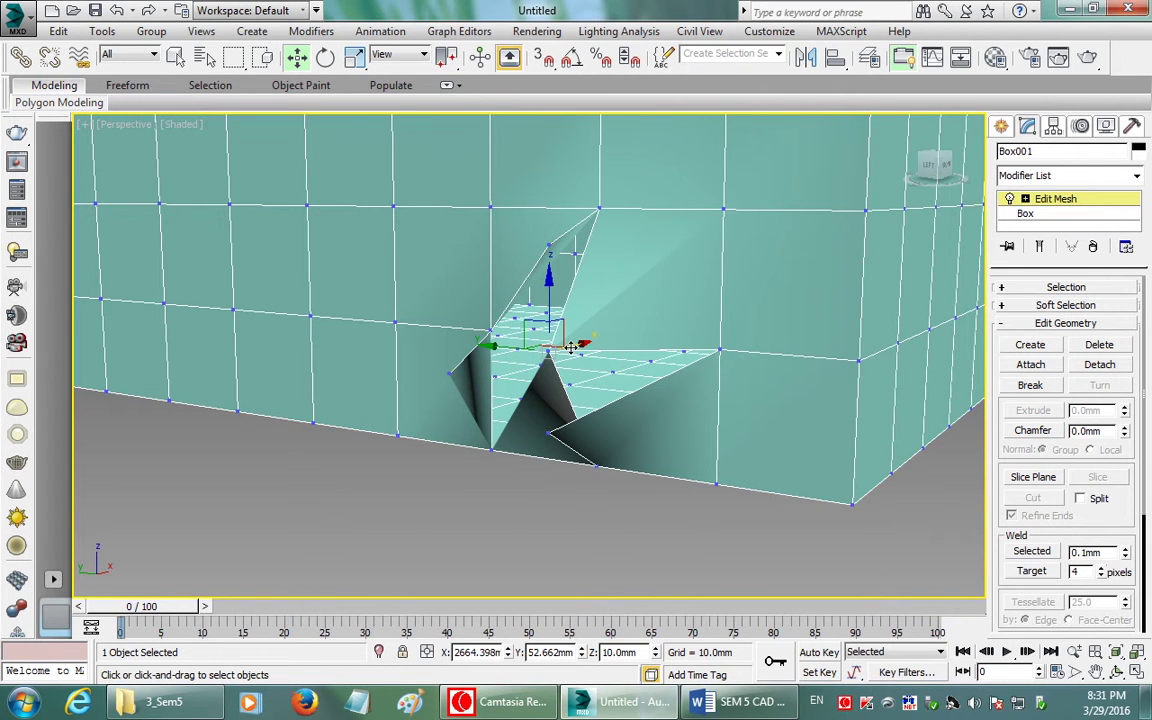
drag(571, 346, 673, 321)
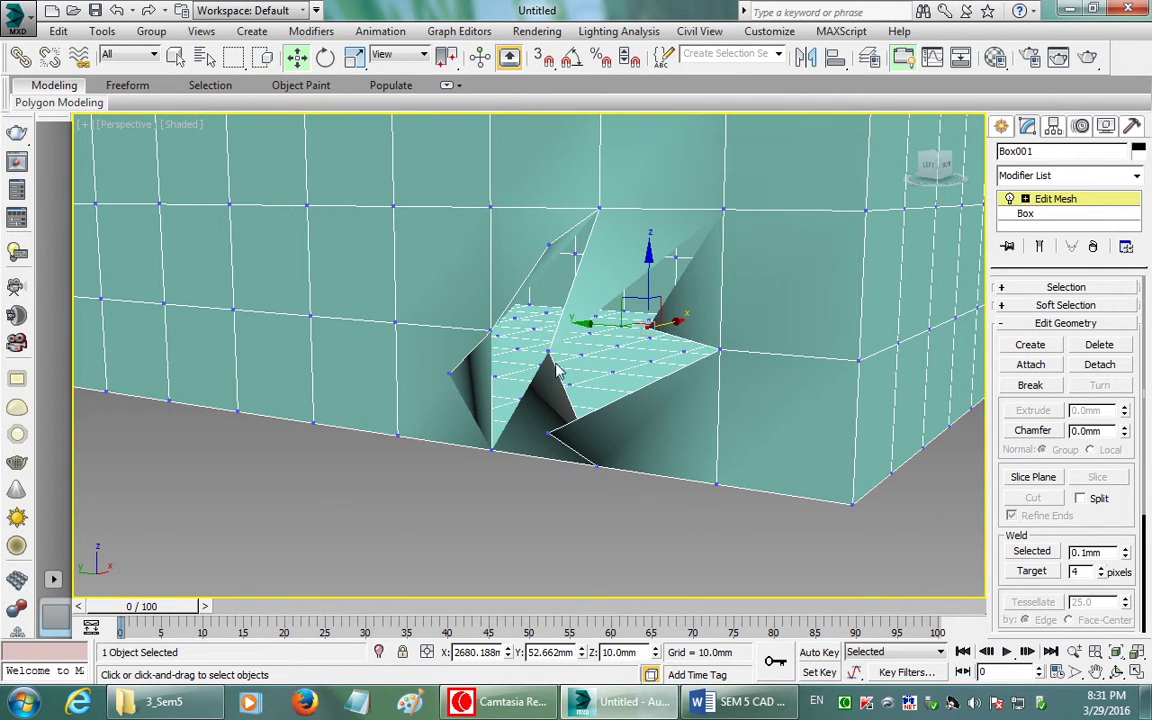
key(ctrl+z)
key(ctrl+z)
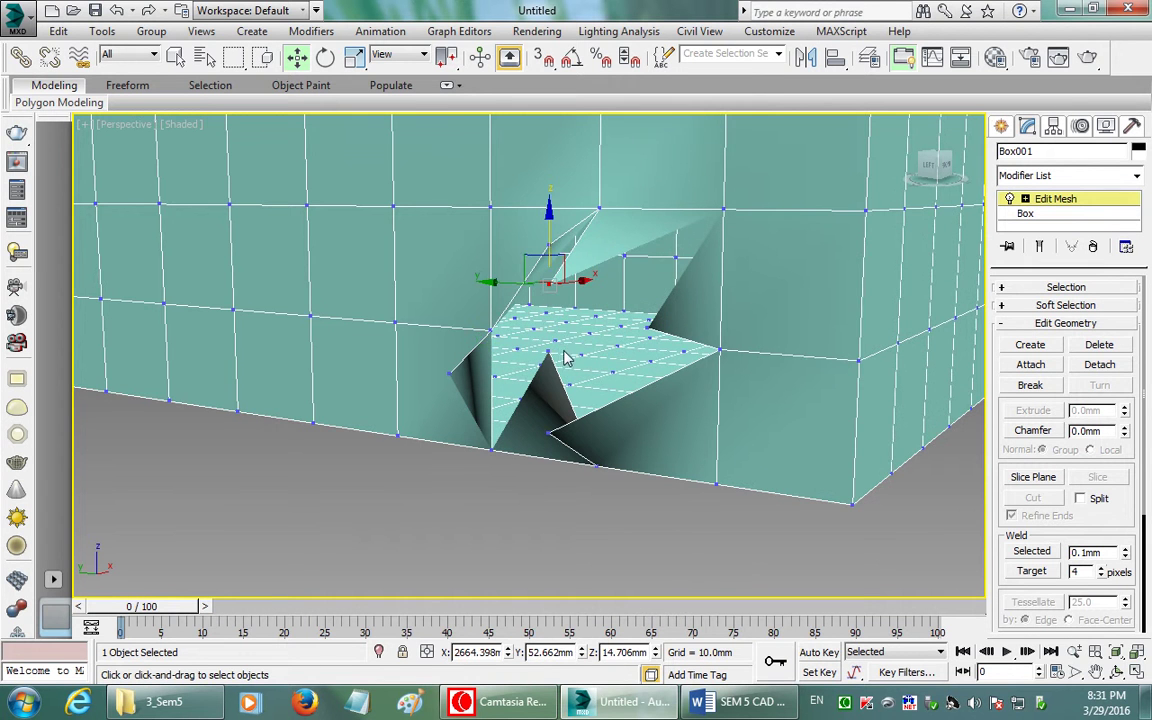
click(550, 352)
drag(544, 291, 539, 350)
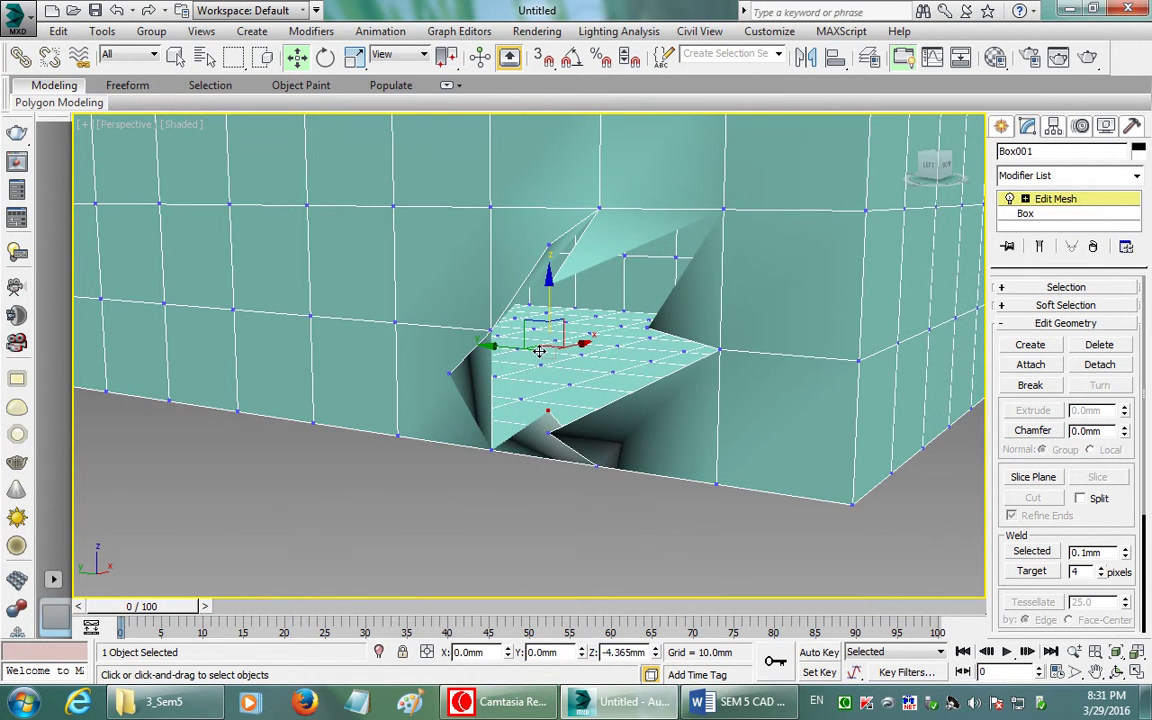
- Orbit, zoom and pan around the notch to inspect the deformed box
alt+middle_drag(539, 352, 567, 388)
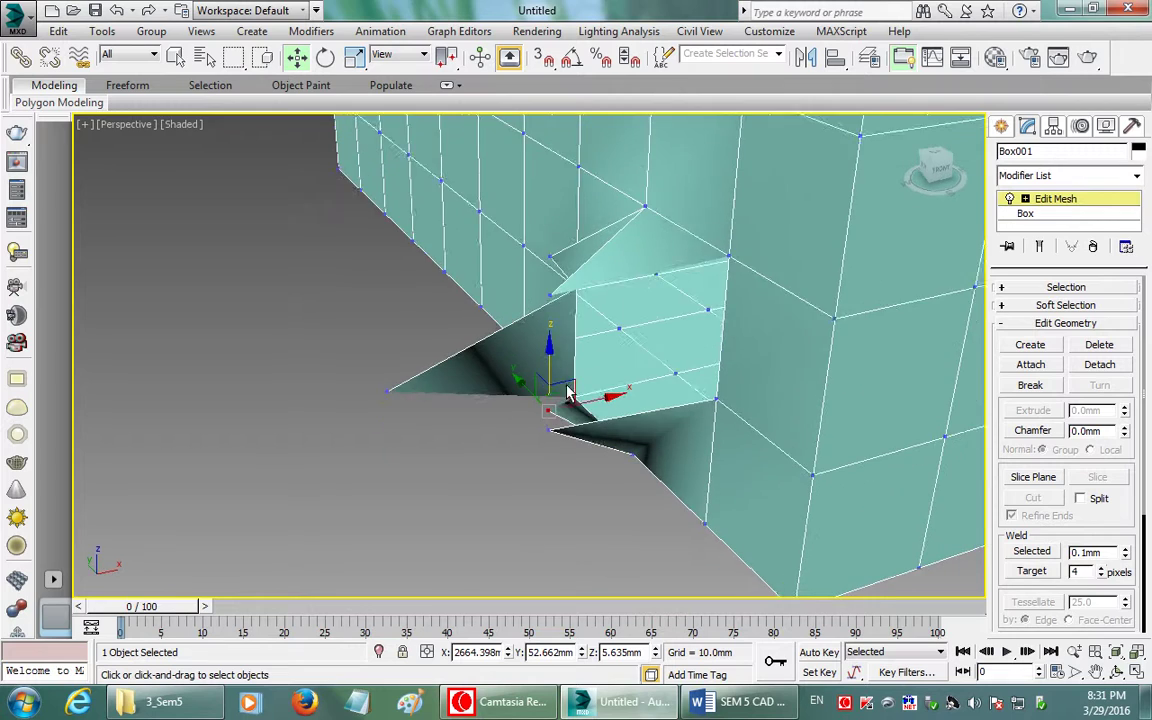
mouse_move(564, 381)
alt+middle_down()
mouse_move(564, 347)
mouse_move(632, 380)
alt+middle_up()
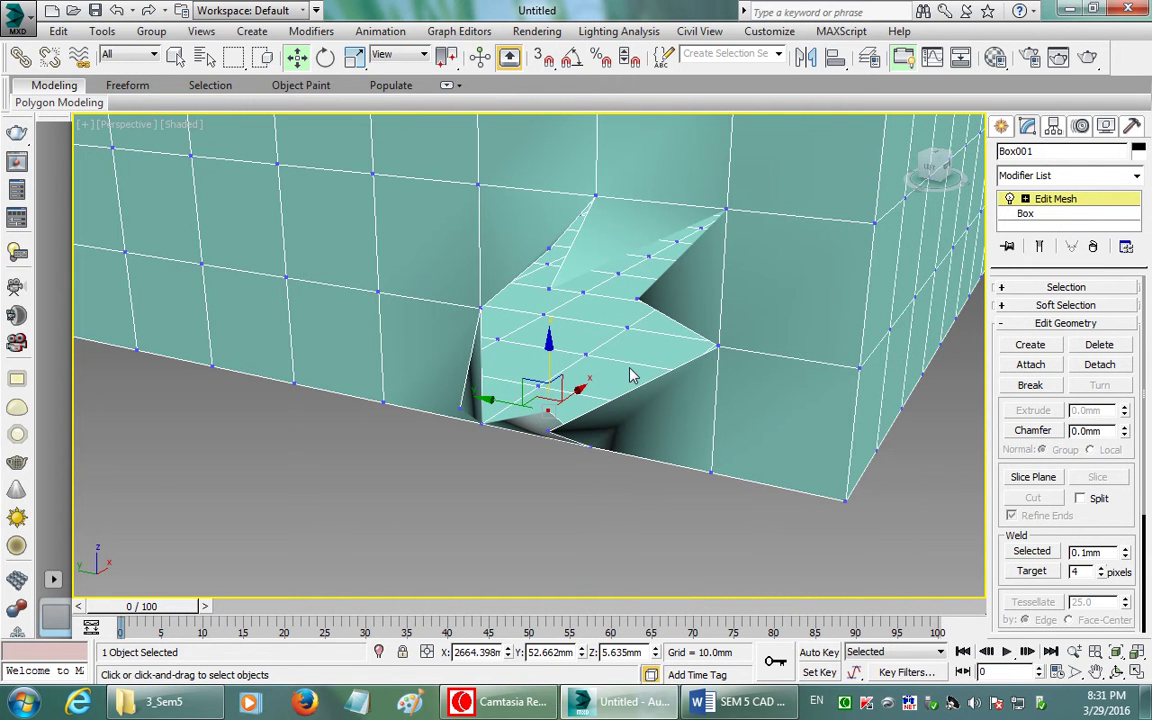
scroll(694, 354, down, 3)
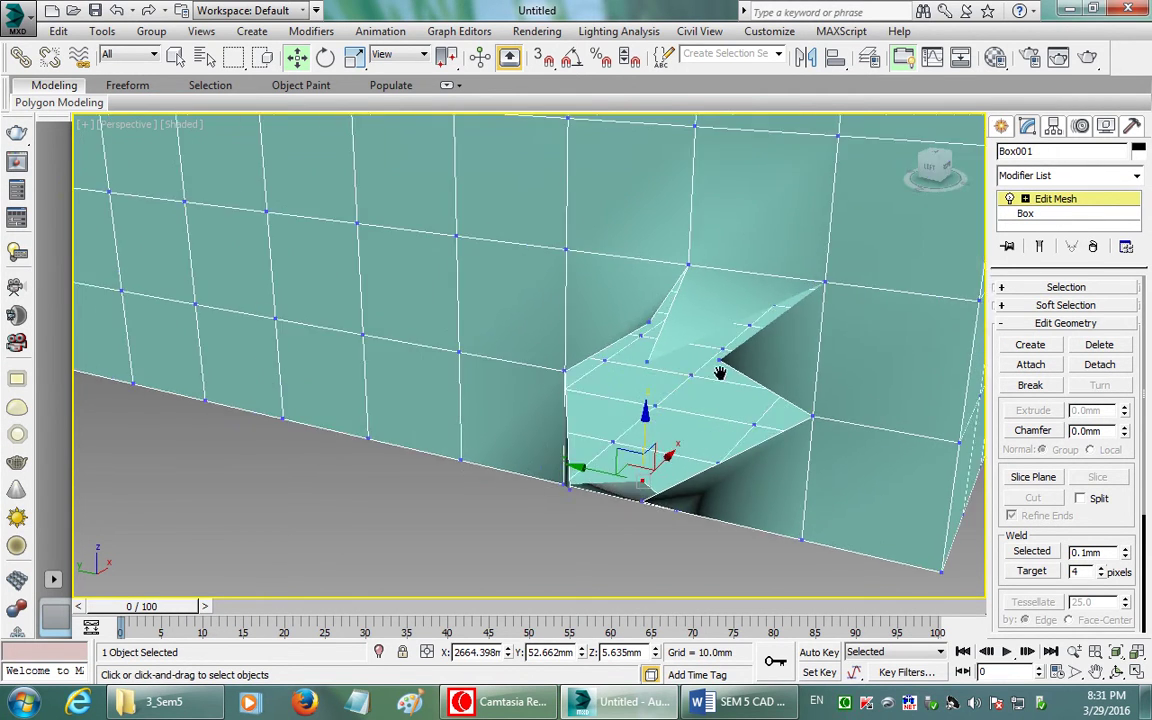
scroll(694, 354, down, 5)
scroll(694, 354, down, 2)
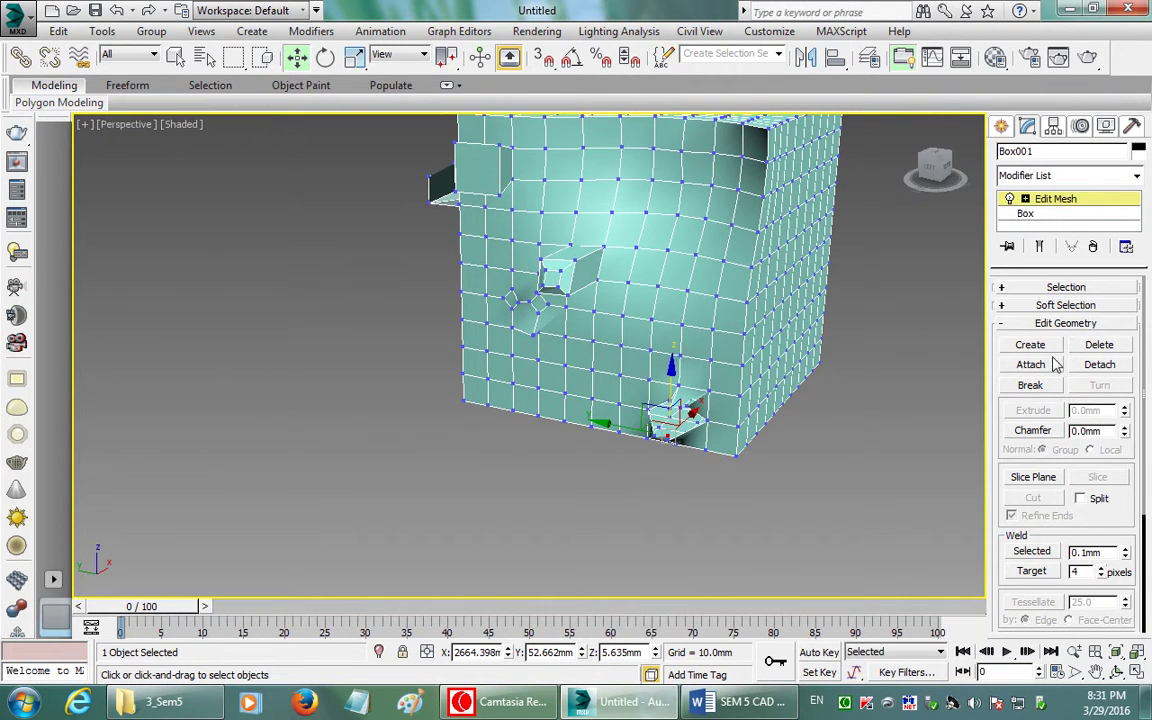
scroll(662, 410, up, 2)
scroll(667, 418, up, 6)
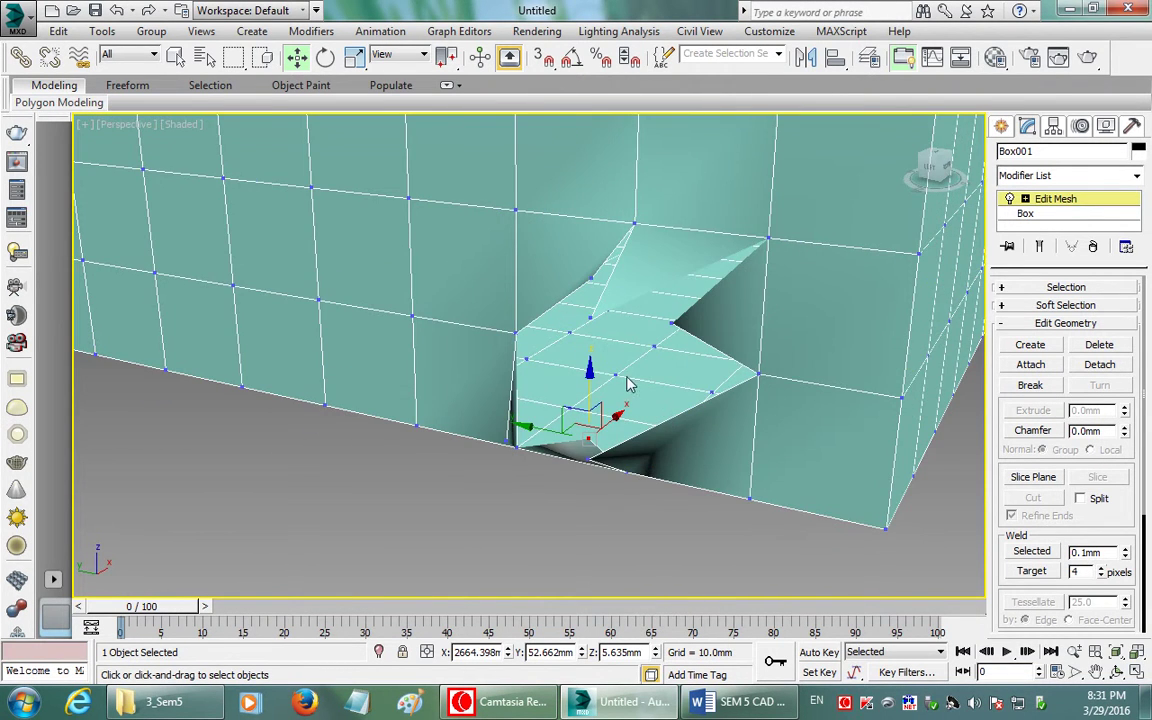
scroll(612, 425, down, 2)
scroll(610, 425, down, 3)
scroll(608, 418, down, 3)
alt+middle_drag(607, 417, 602, 390)
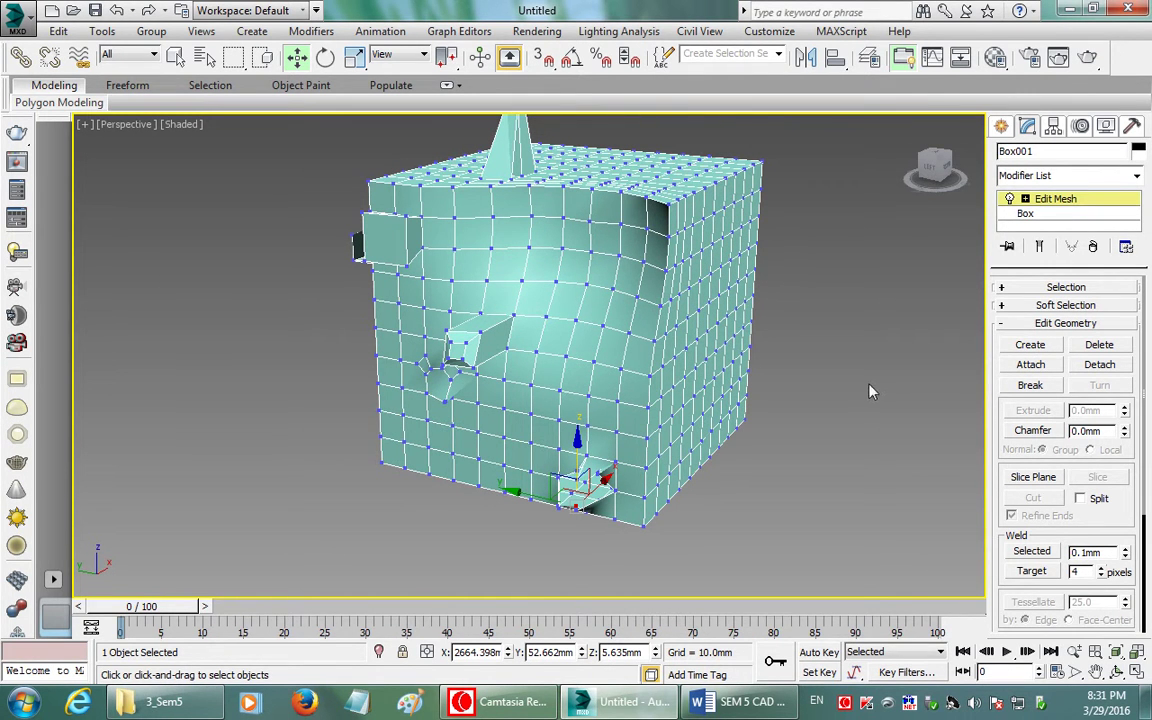
middle_drag(740, 359, 736, 370)
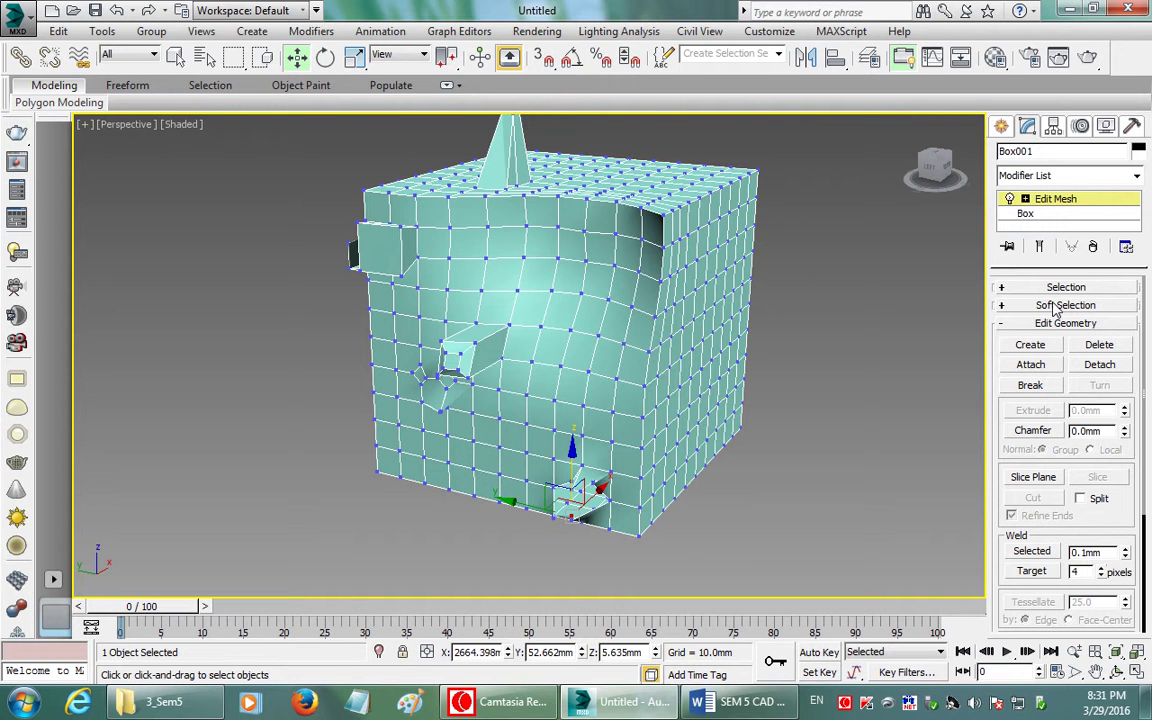
click(1050, 287)
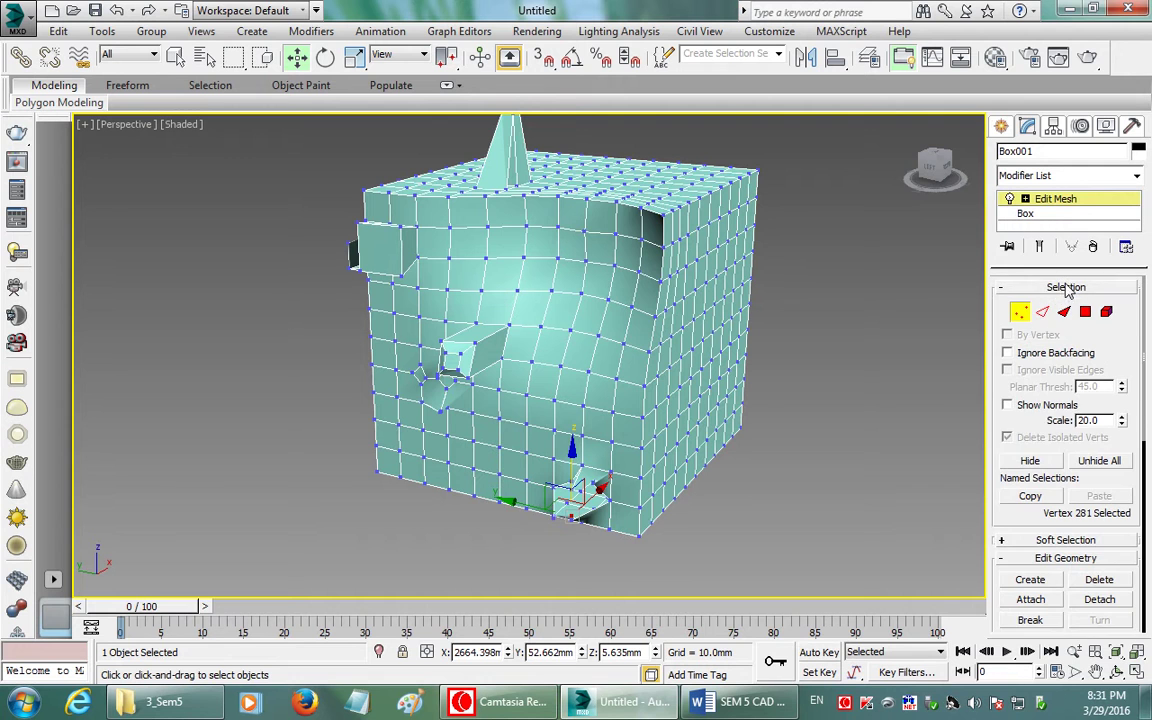
click(1043, 313)
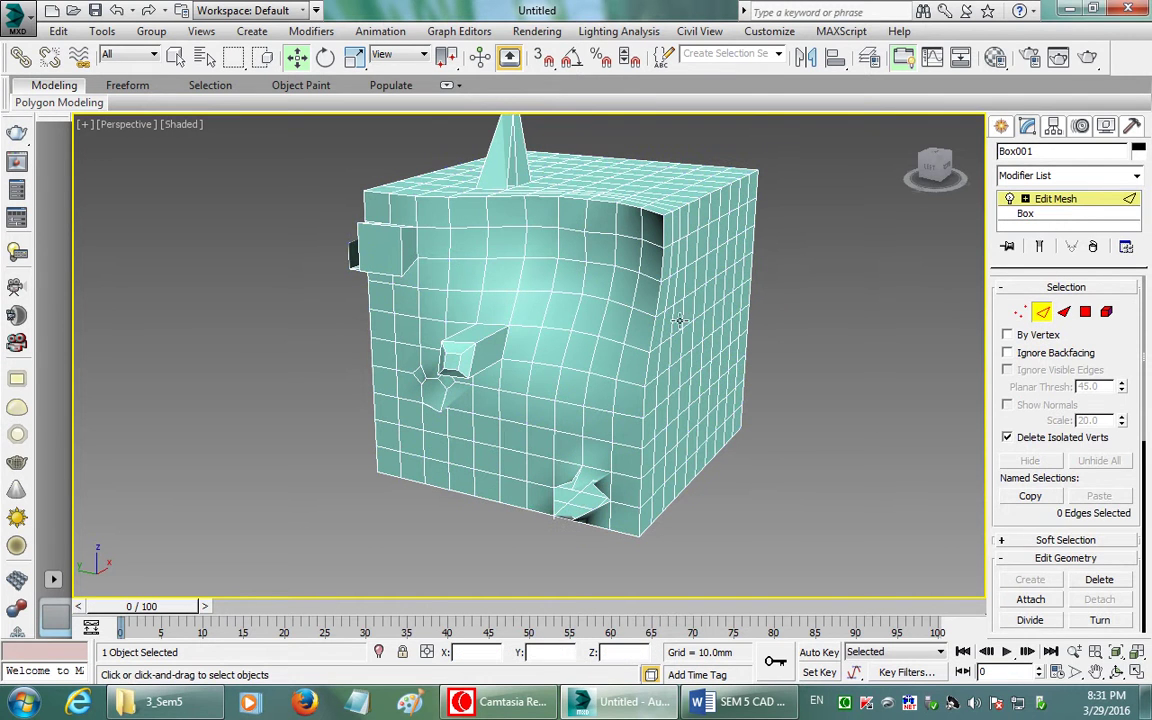
click(602, 318)
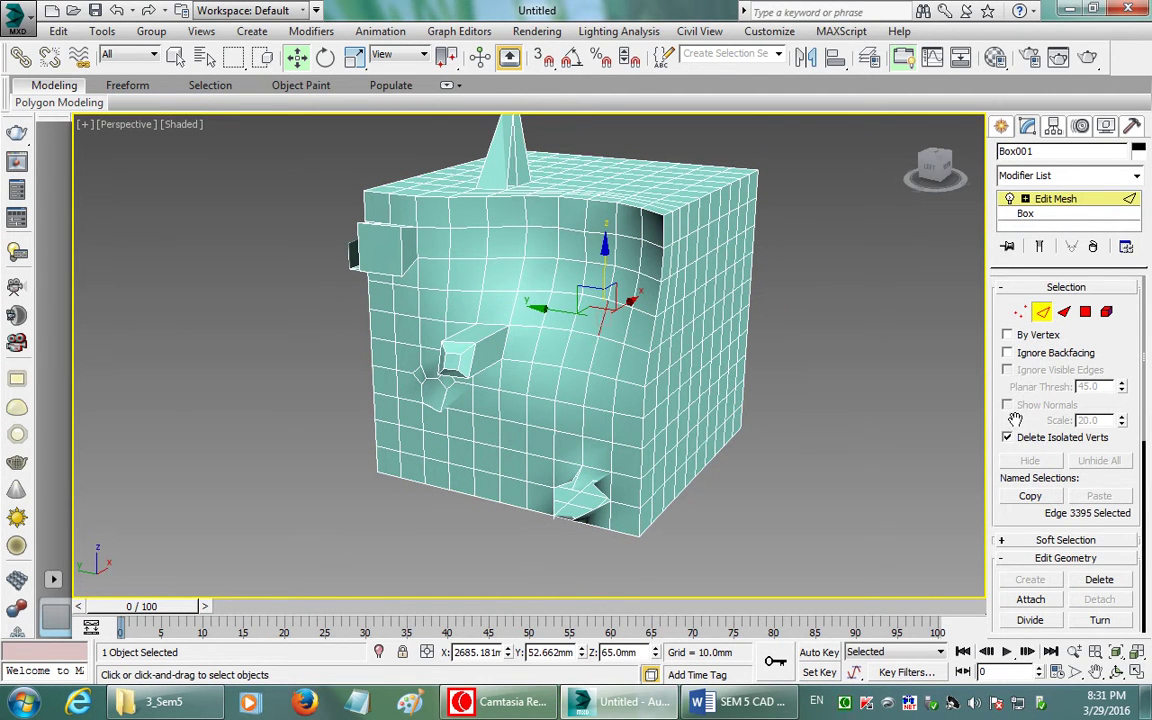
scroll(1023, 323, down, 3)
drag(1023, 323, 1021, 401)
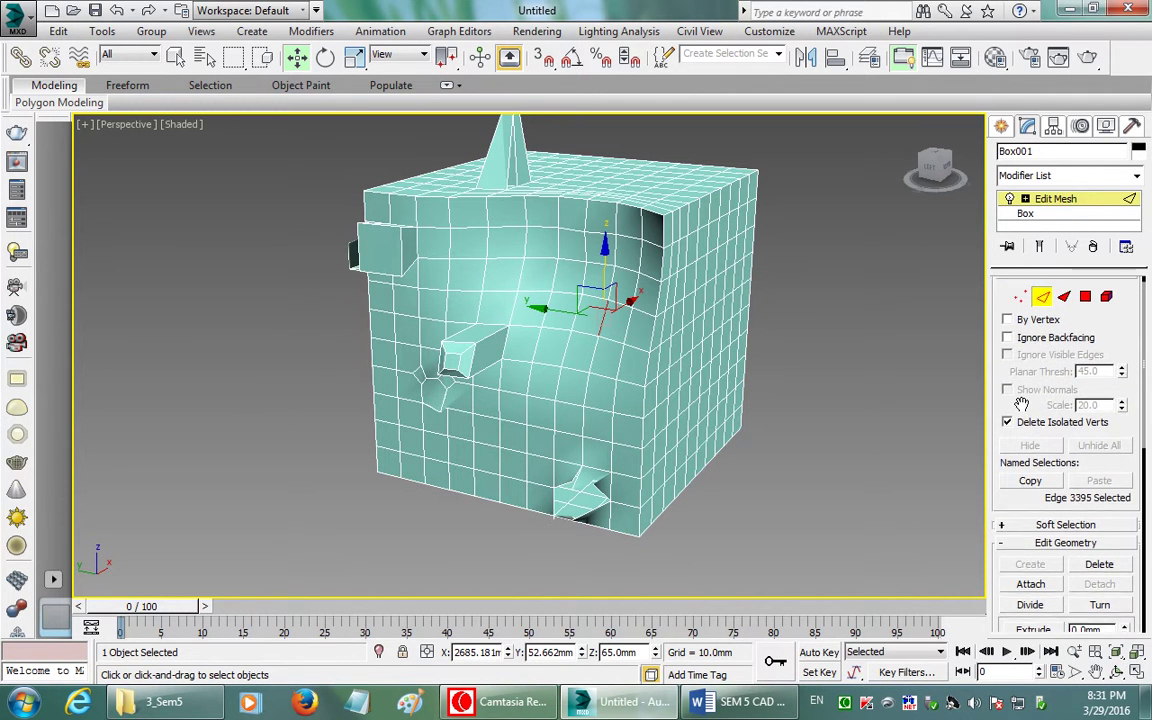
scroll(1021, 401, down, 2)
scroll(1040, 380, down, 4)
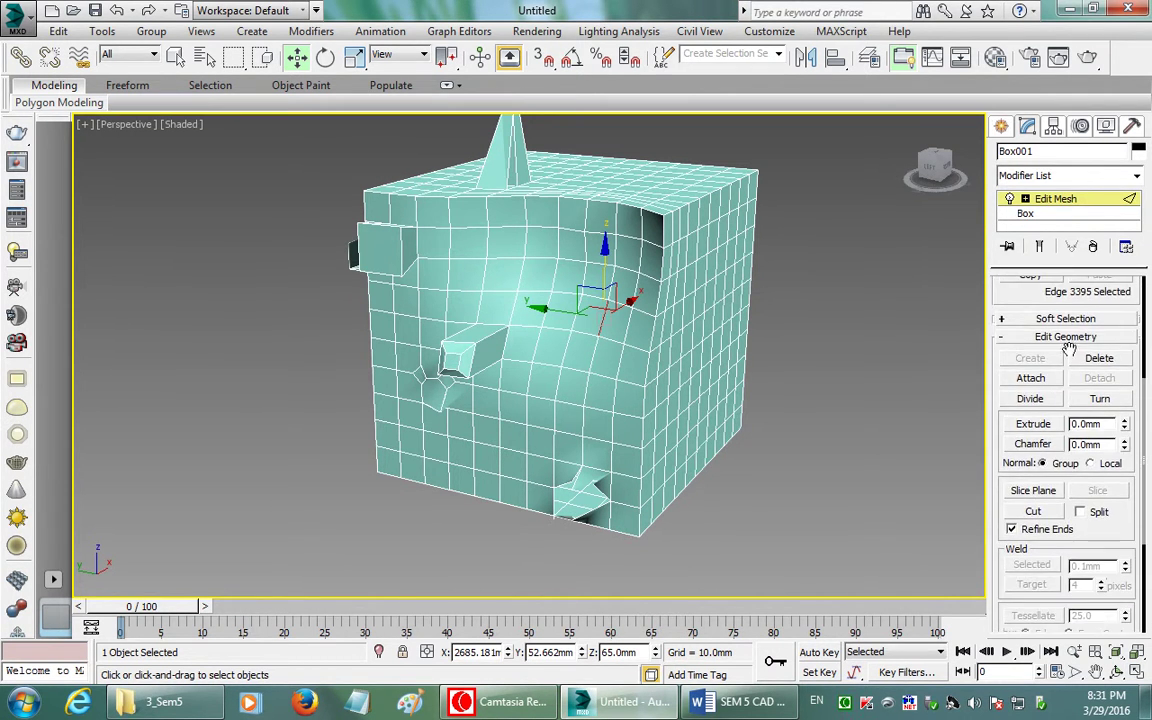
middle_drag(621, 335, 601, 332)
scroll(600, 321, up, 5)
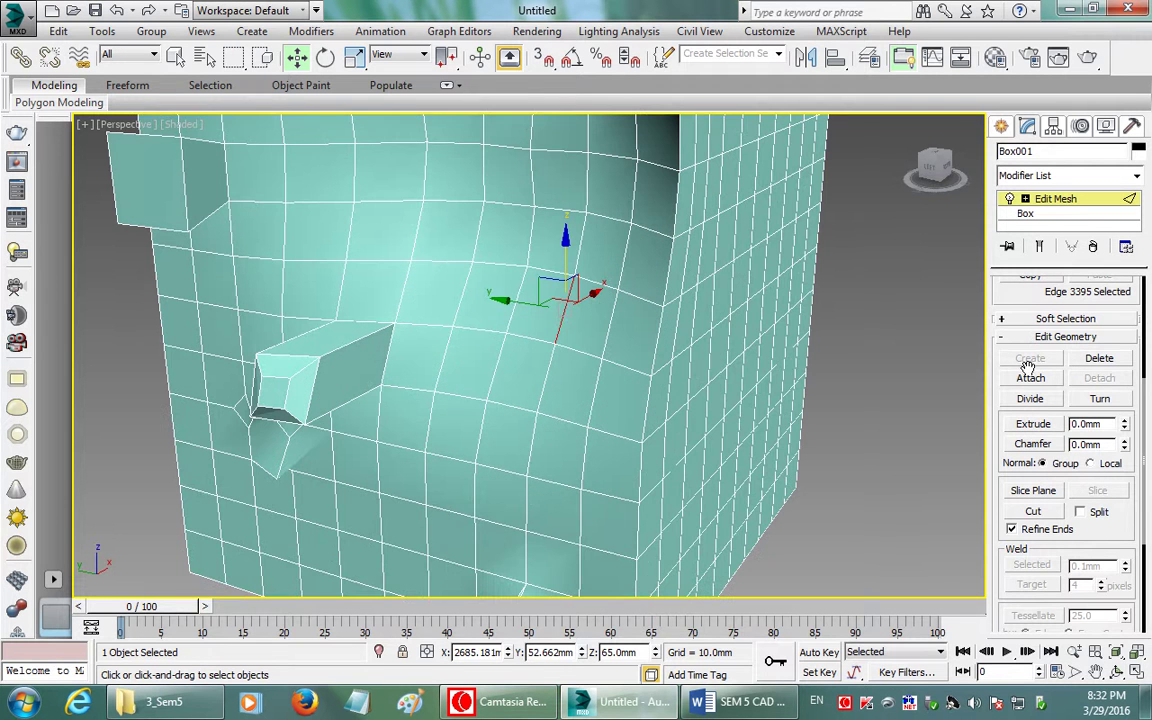
click(1099, 358)
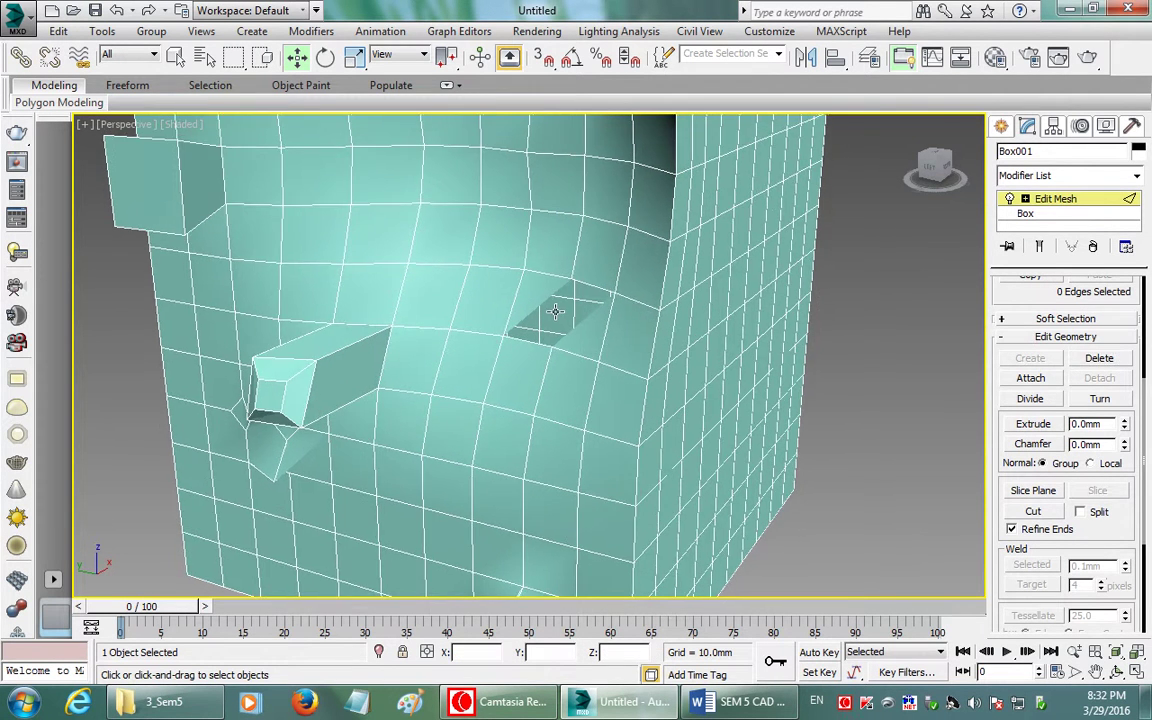
scroll(556, 309, up, 5)
scroll(556, 309, down, 5)
click(558, 300)
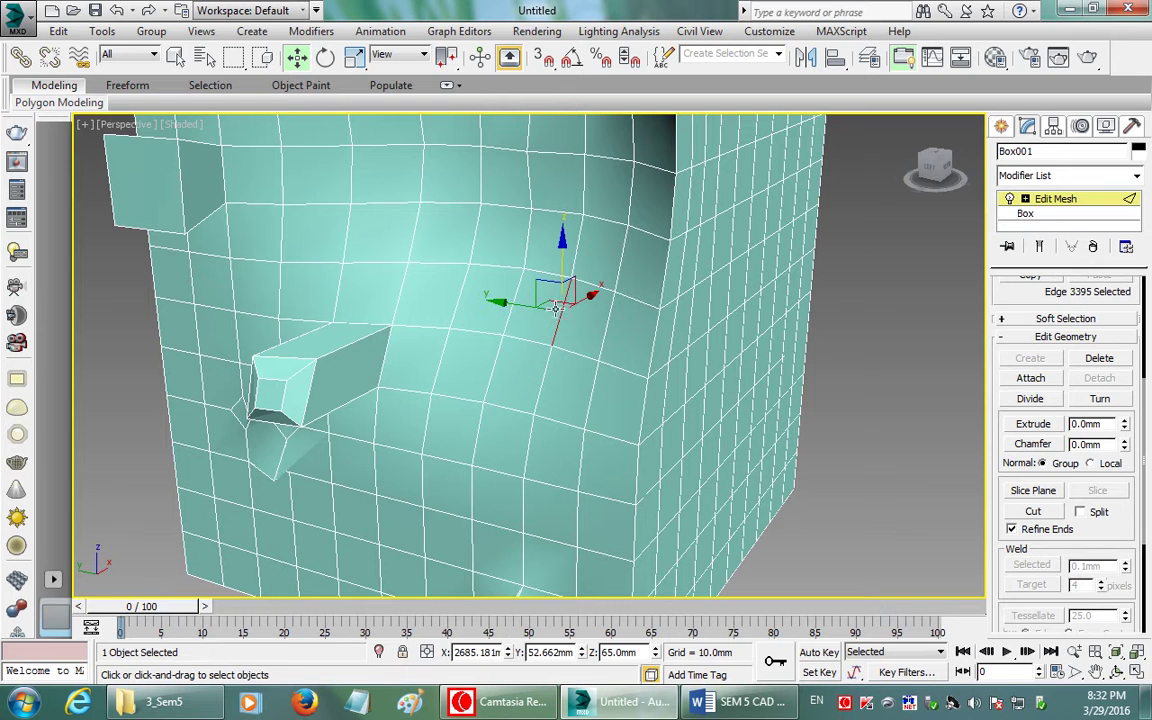
click(1100, 362)
key(ctrl+z)
middle_drag(887, 418, 866, 421)
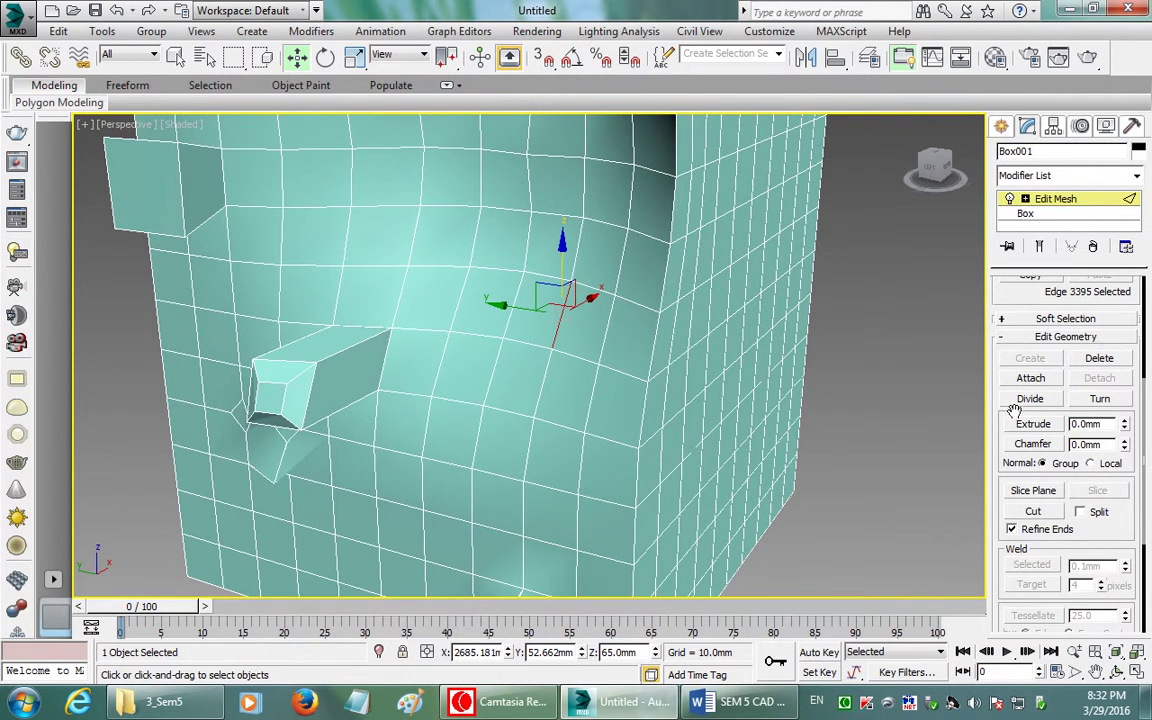
drag(1125, 428, 1093, 103)
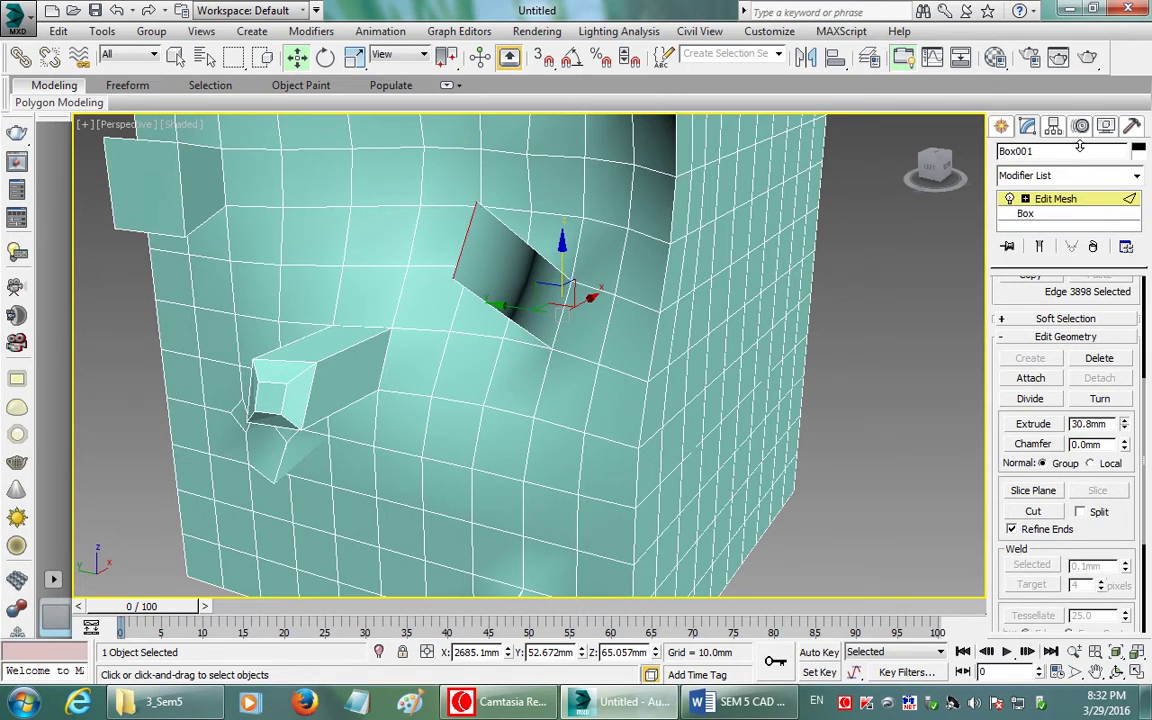
mouse_move(652, 152)
alt+middle_down()
mouse_move(773, 163)
mouse_move(561, 193)
mouse_move(423, 258)
mouse_move(437, 283)
mouse_move(696, 213)
alt+middle_up()
key(ctrl+z)
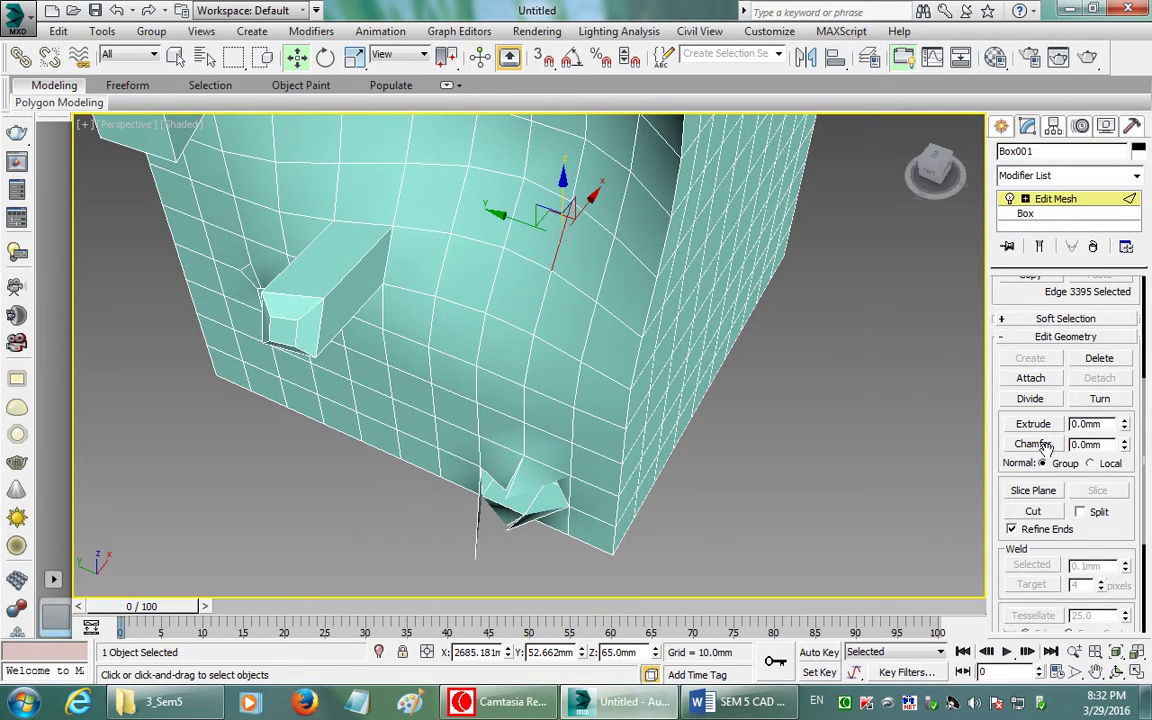
key(ctrl+z)
mouse_move(620, 380)
alt+middle_down()
mouse_move(664, 408)
mouse_move(656, 357)
alt+middle_up()
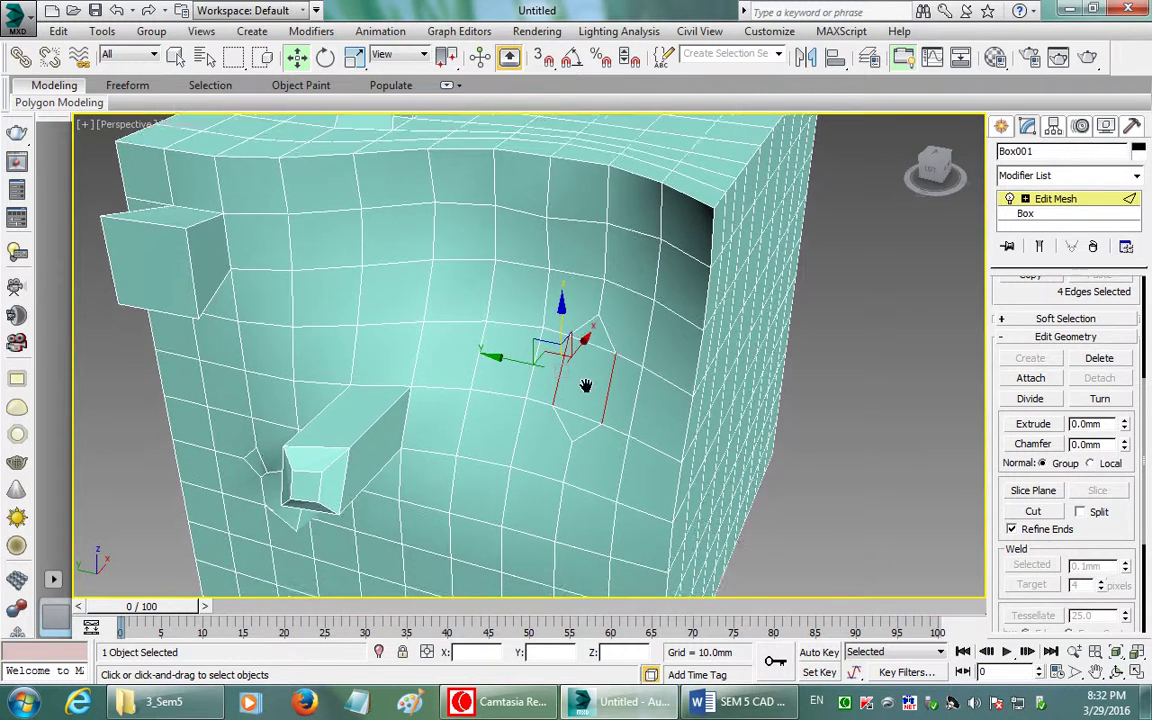
scroll(587, 389, up, 5)
middle_drag(589, 375, 594, 369)
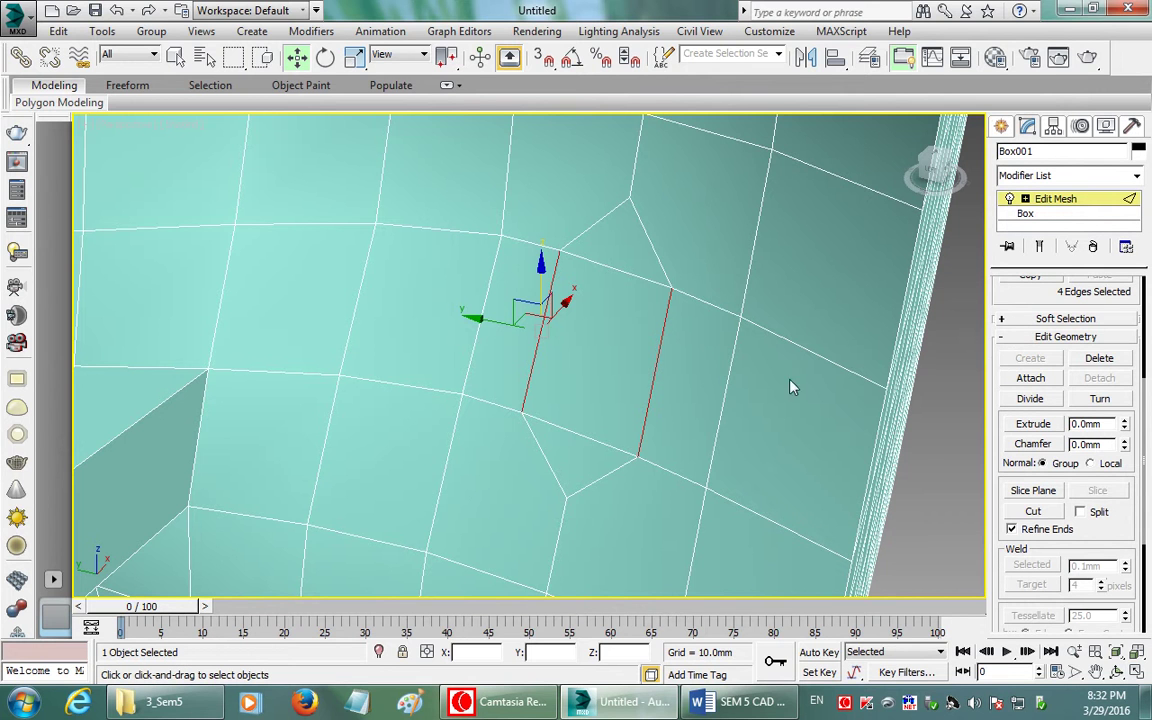
scroll(628, 333, down, 2)
scroll(610, 338, down, 5)
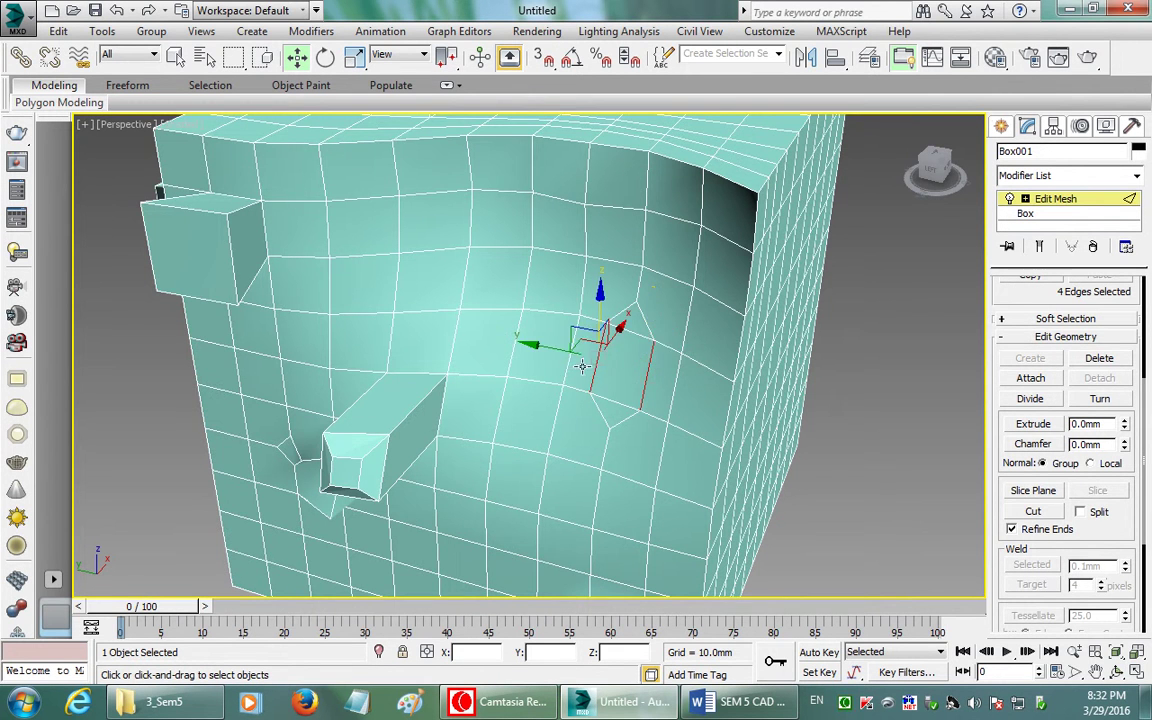
scroll(683, 350, down, 5)
scroll(1025, 468, up, 3)
scroll(1025, 468, up, 2)
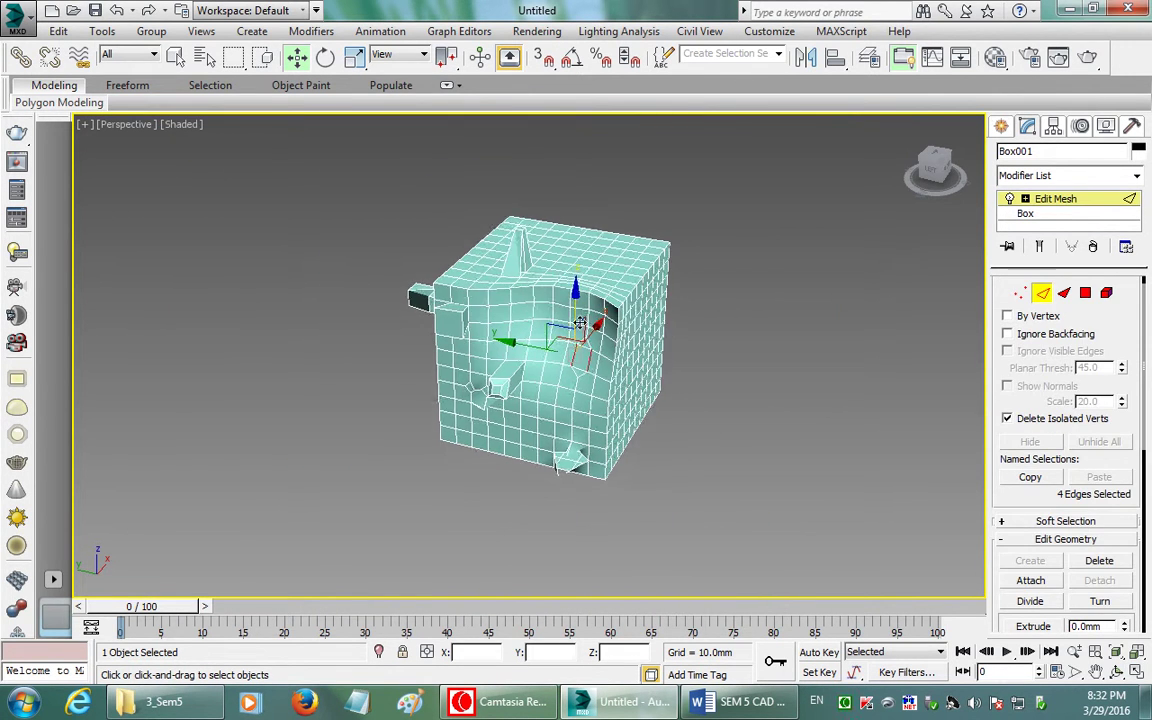
scroll(895, 368, up, 3)
scroll(895, 368, up, 3)
scroll(895, 368, up, 2)
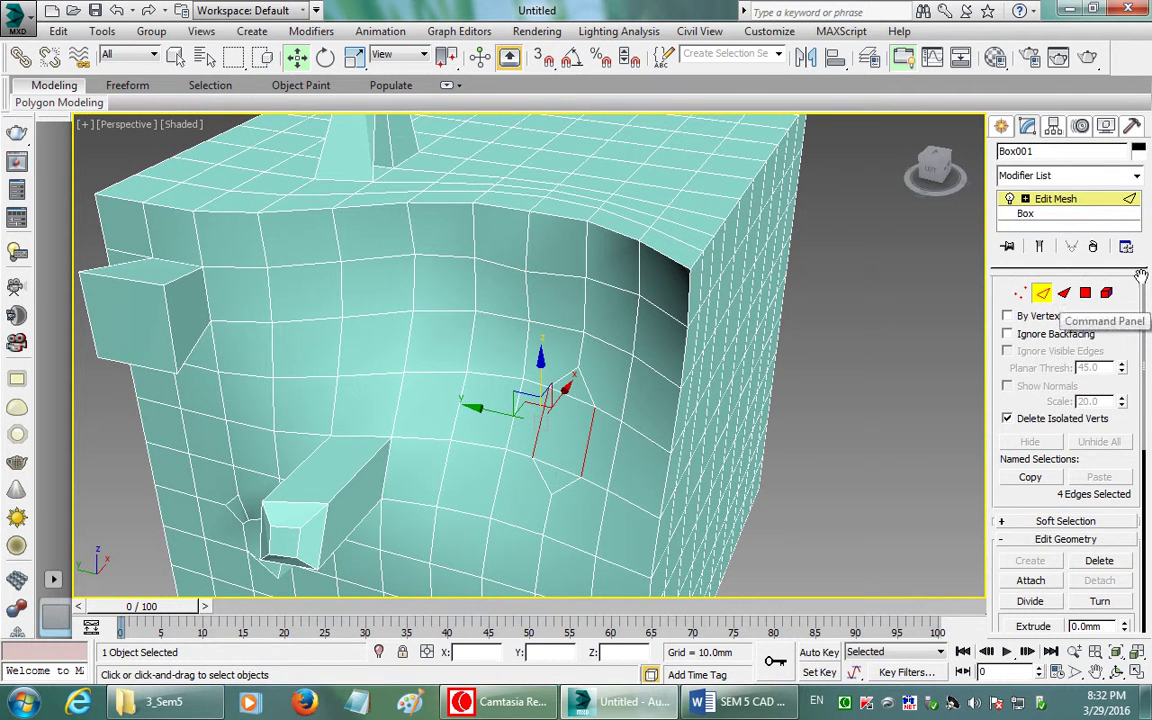
scroll(1000, 295, up, 1)
- At Face level, pick several triangular faces on the curved front face
click(1064, 312)
click(469, 357)
ctrl+click(495, 362)
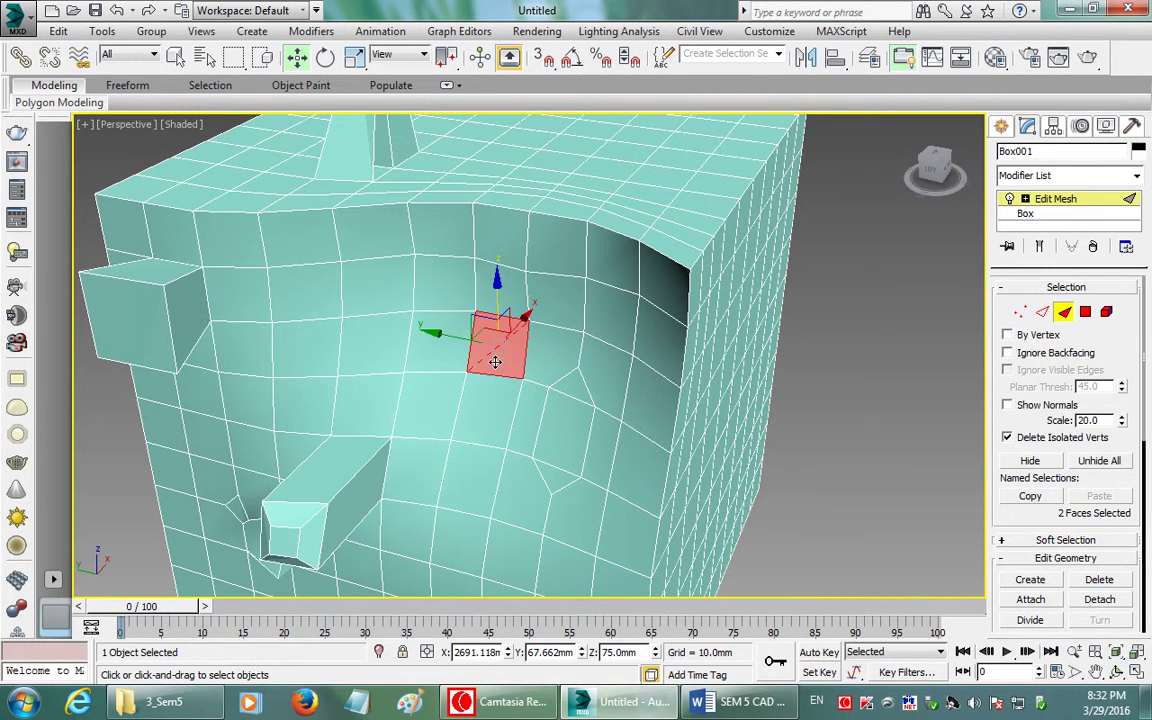
click(455, 355)
ctrl+click(430, 336)
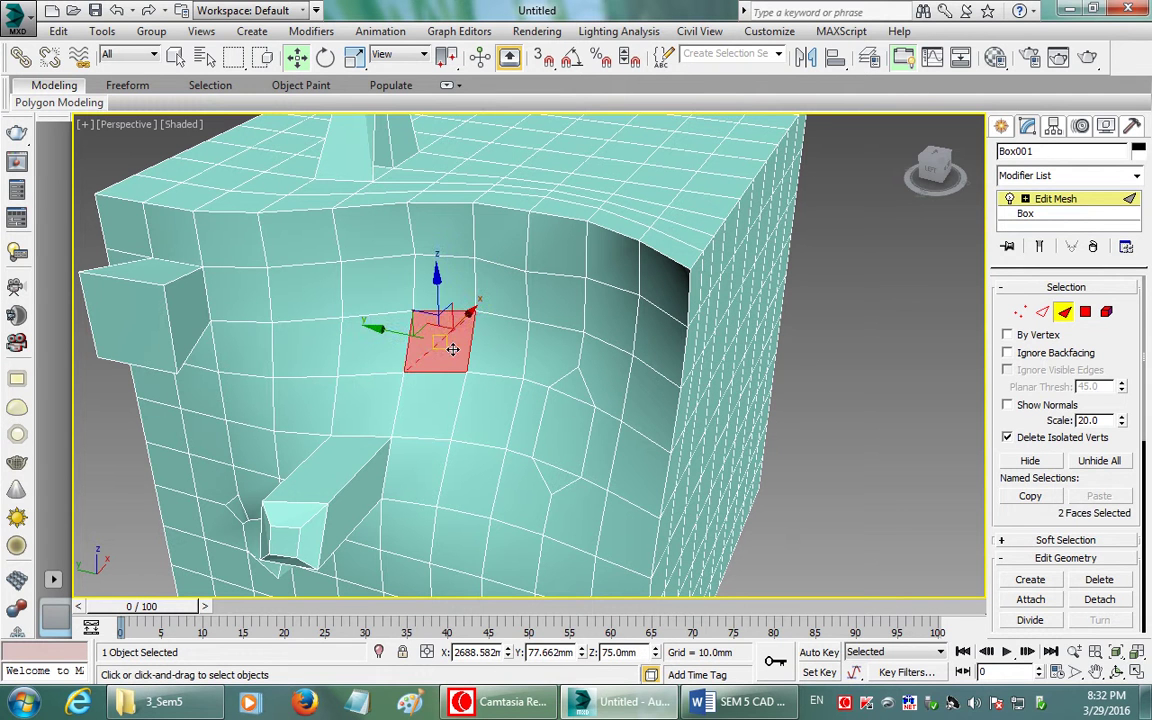
click(449, 360)
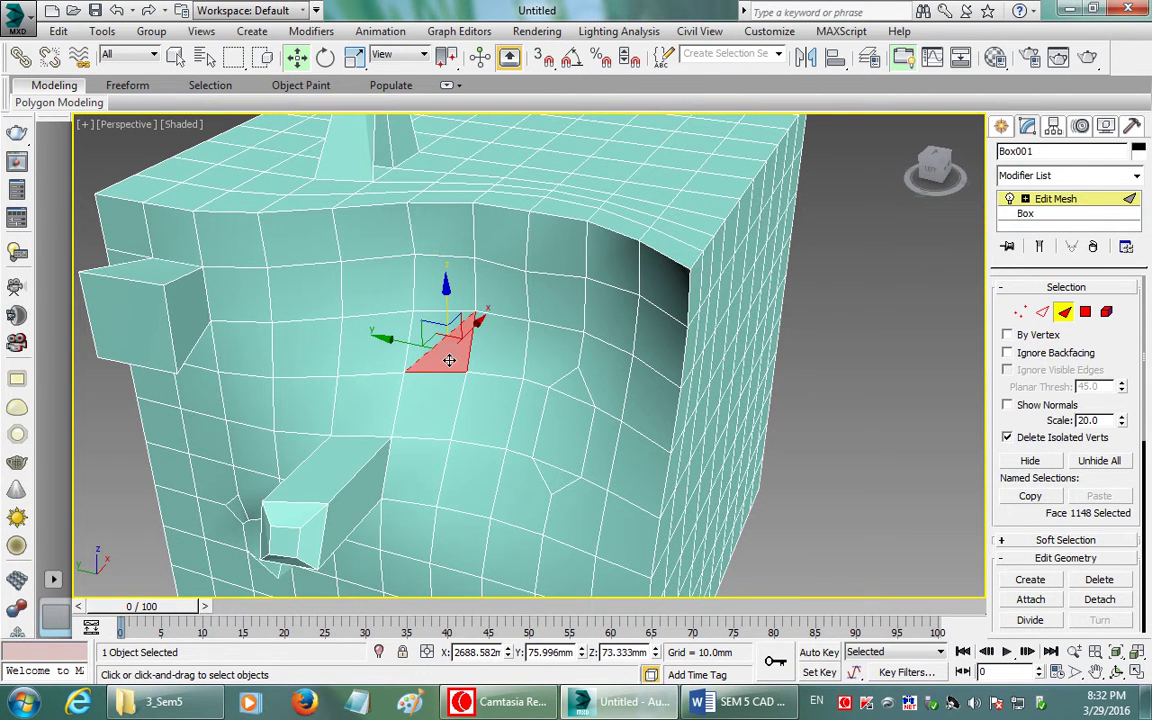
- Select a square polygon patch and shift it slightly along X
click(1085, 312)
click(496, 346)
drag(537, 317, 525, 329)
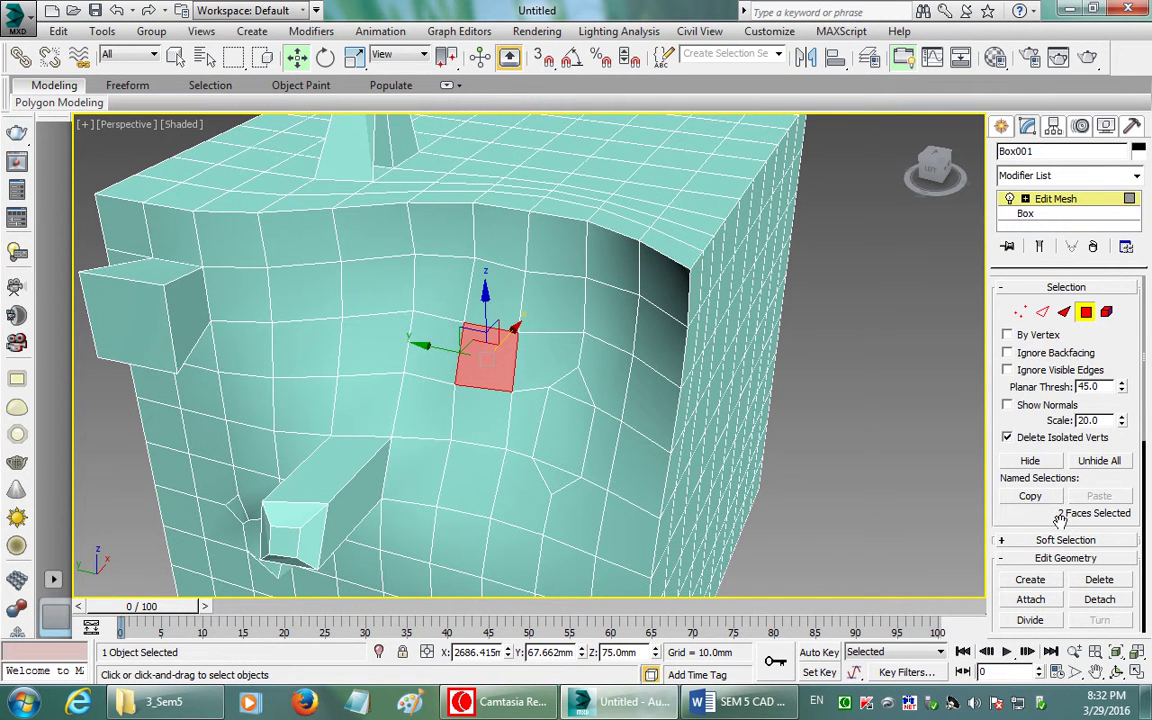
- Bring the whole box back into view, clear the selection, and deselect the box at object level
scroll(1060, 518, down, 4)
middle_drag(540, 465, 556, 366)
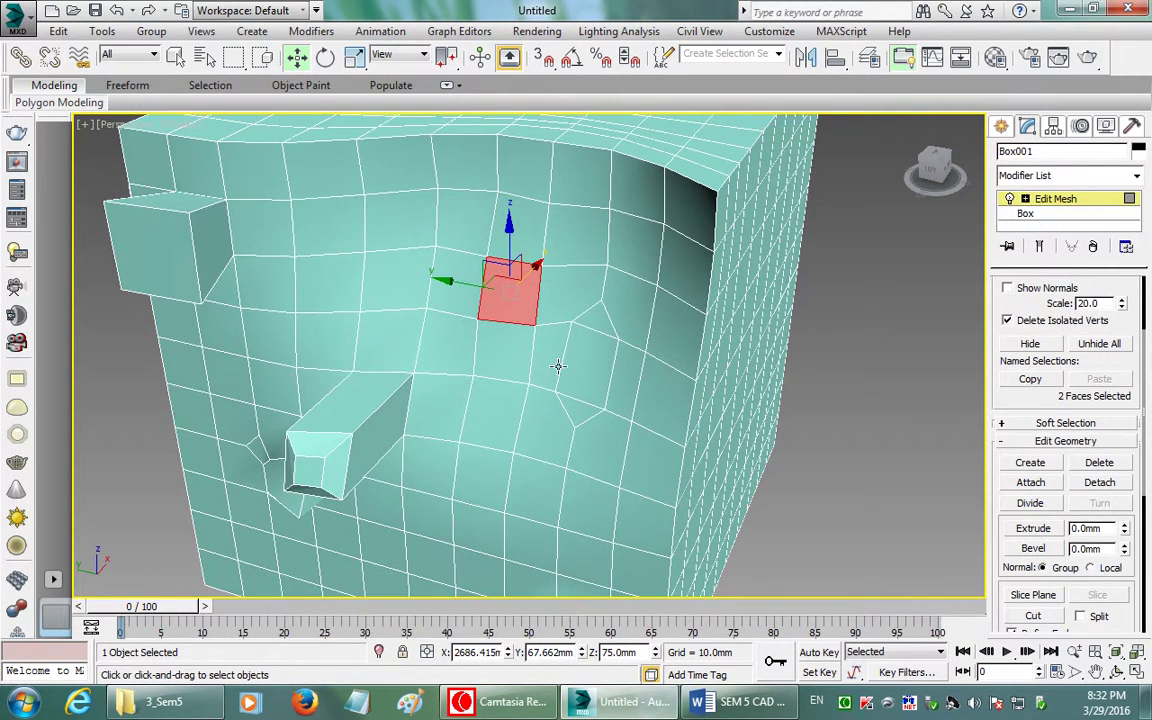
scroll(556, 366, down, 5)
middle_drag(739, 400, 768, 382)
click(768, 382)
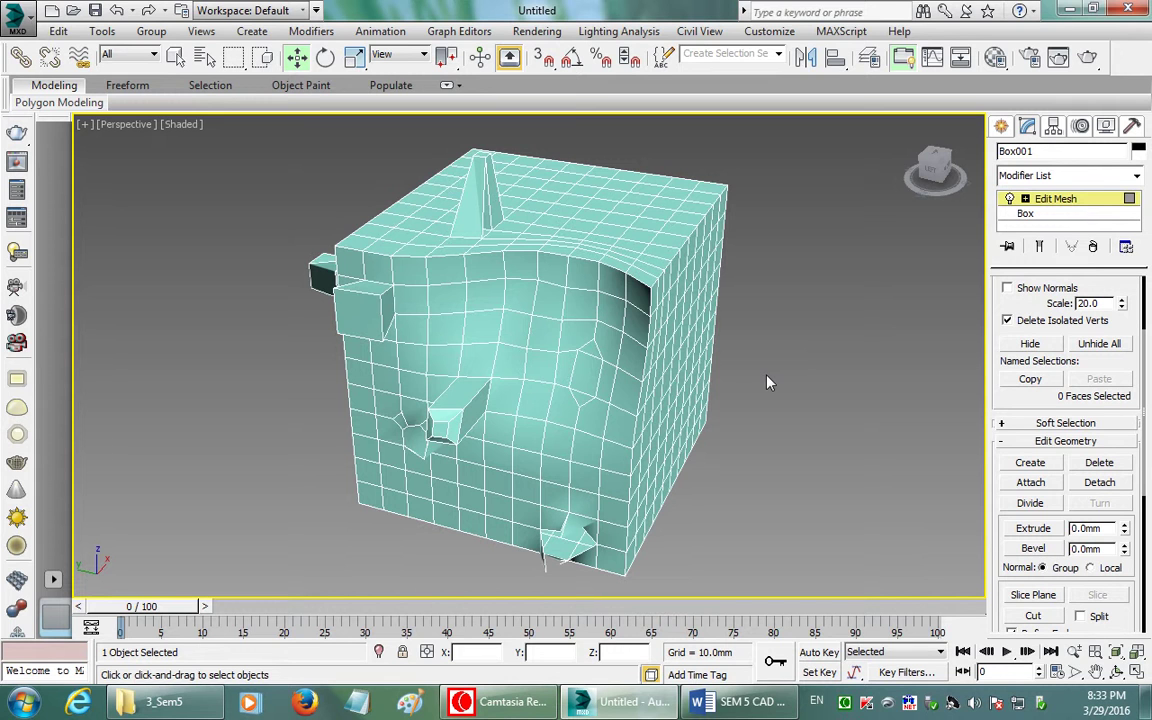
click(1050, 199)
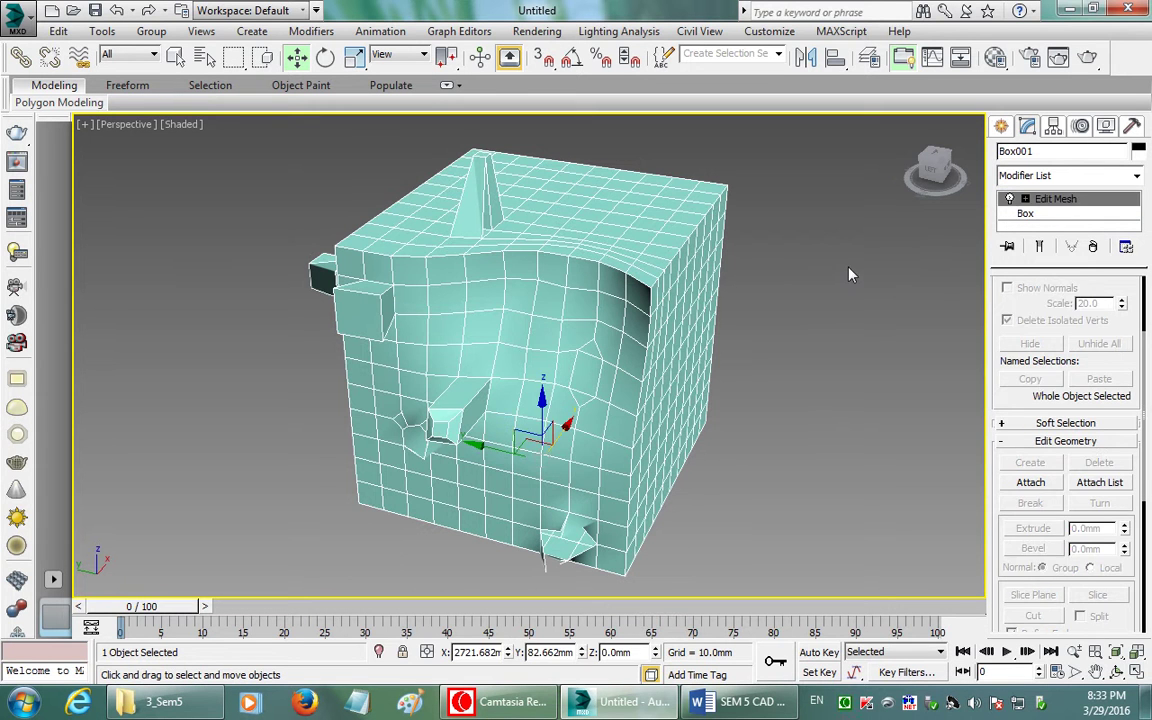
click(512, 543)
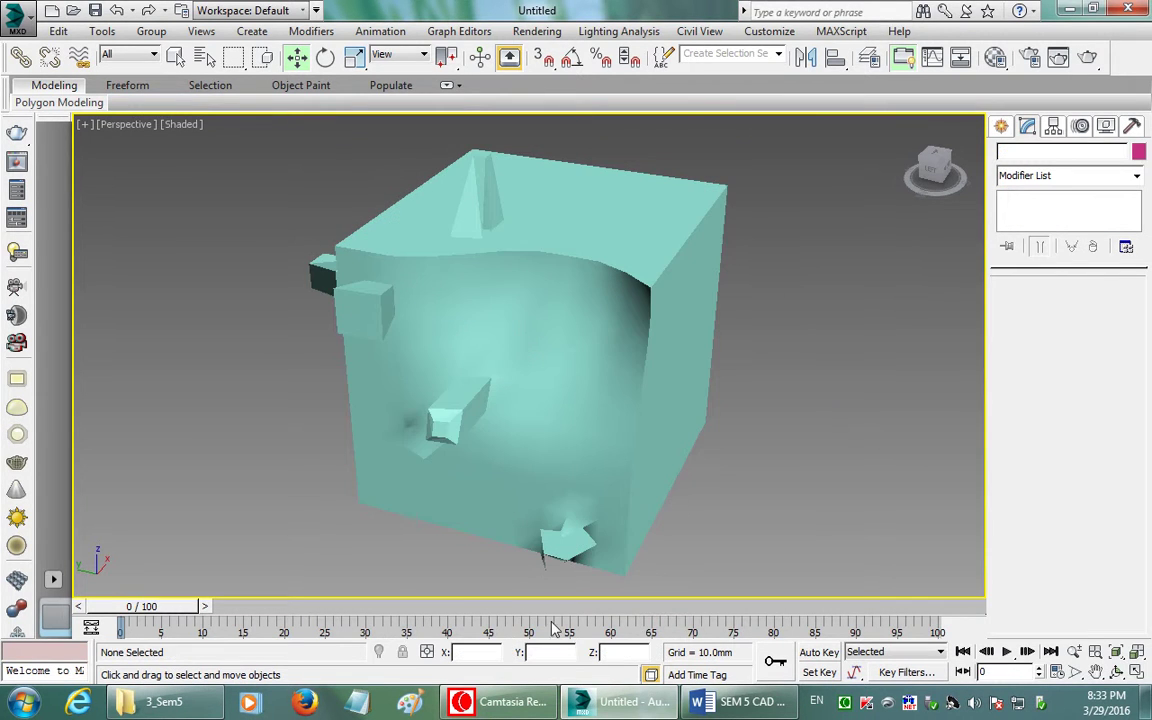